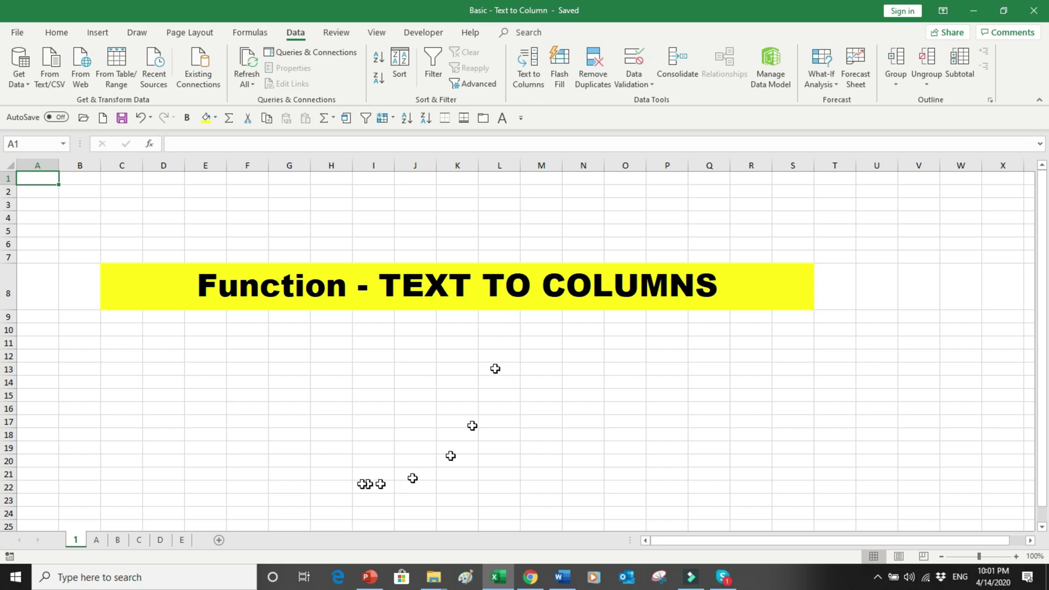
Open sheet A's Name list and select the first instruction row.
click(96, 540)
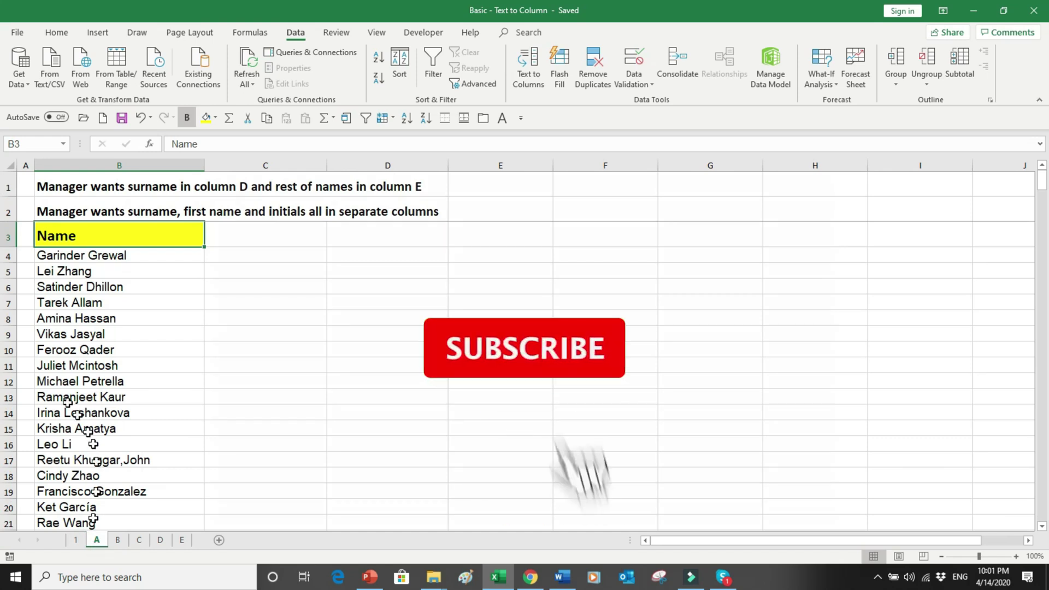
click(8, 186)
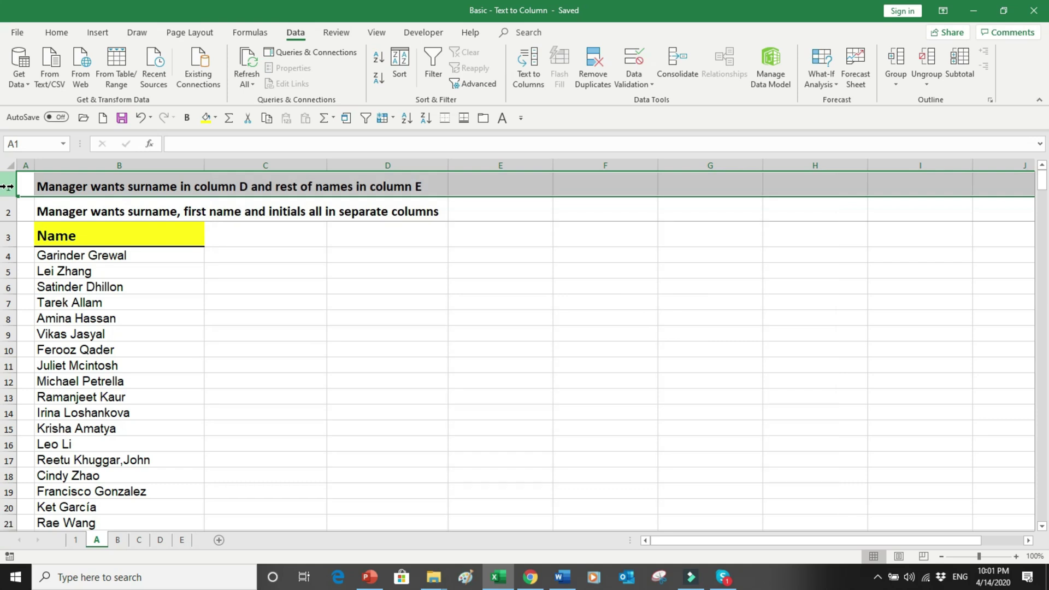
Select a few names in column B and check target cells D4 and E4.
drag(83, 255, 83, 318)
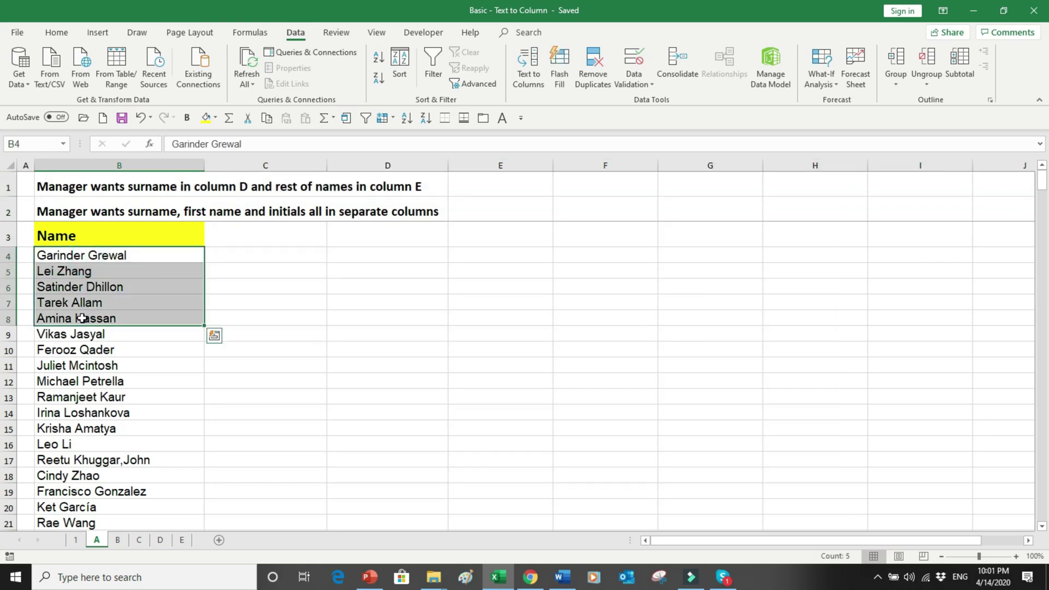
click(369, 252)
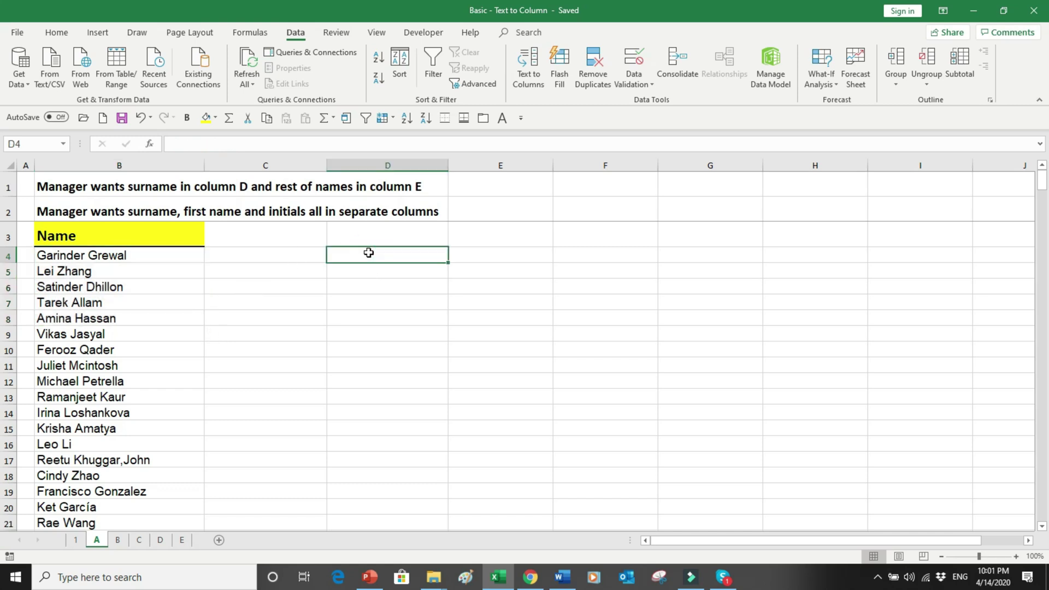
click(479, 258)
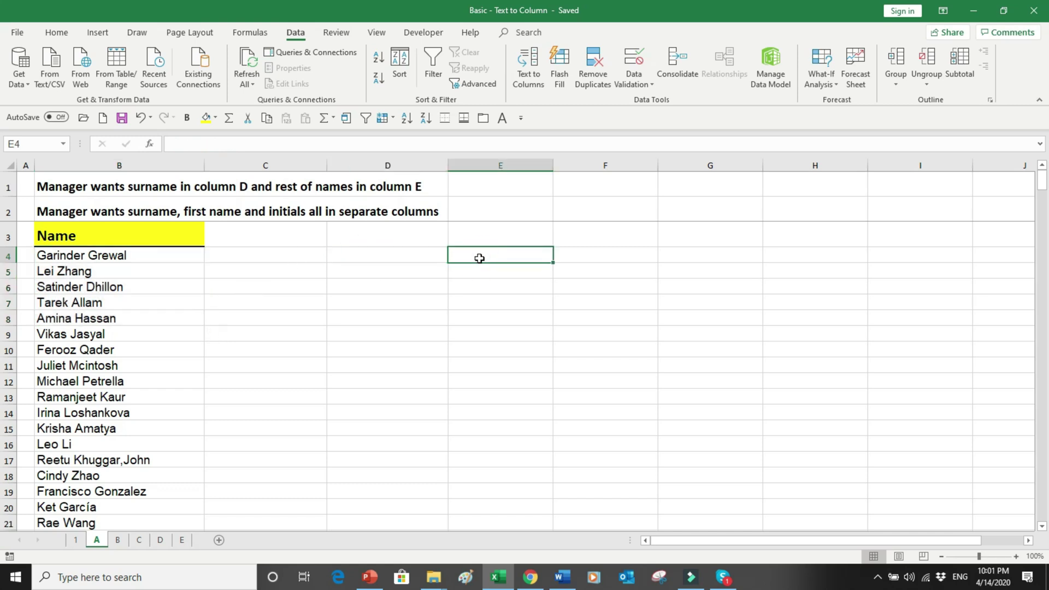
click(395, 258)
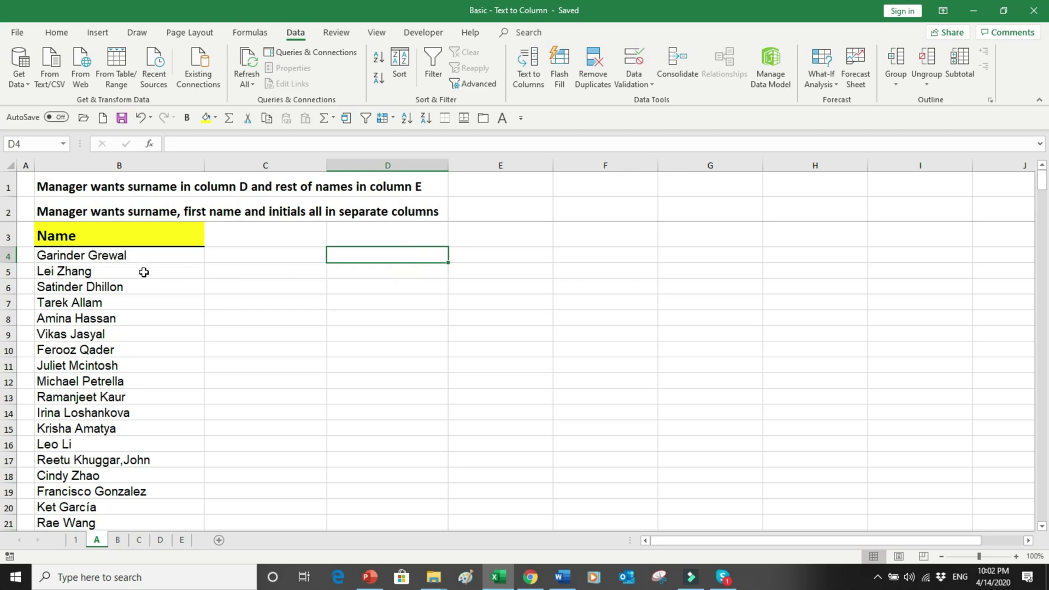
Select all 325 names from B4 to B328 and launch Text to Columns.
click(98, 257)
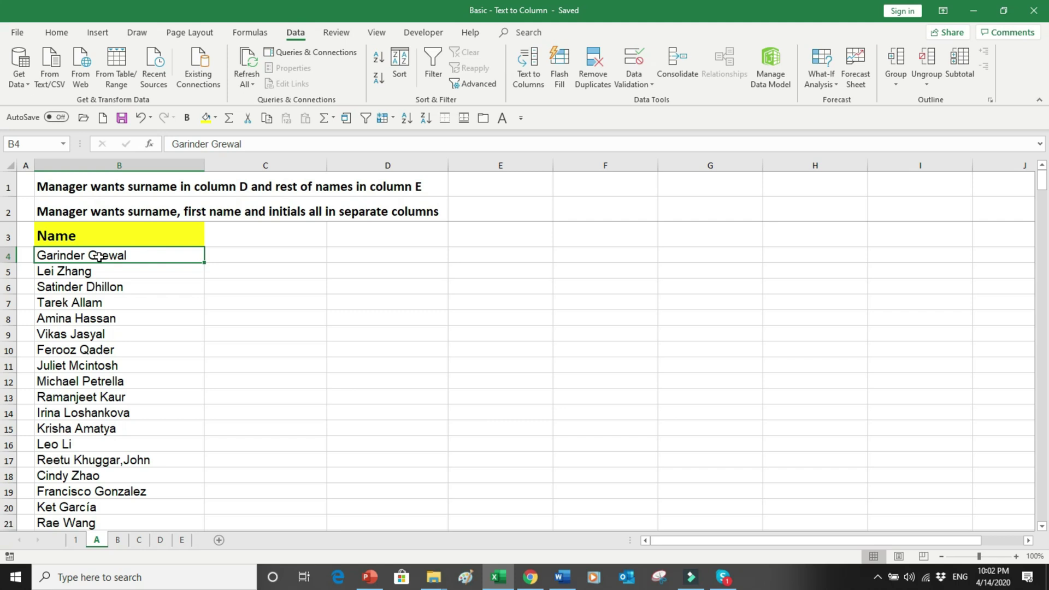
key(ctrl+shift+Down)
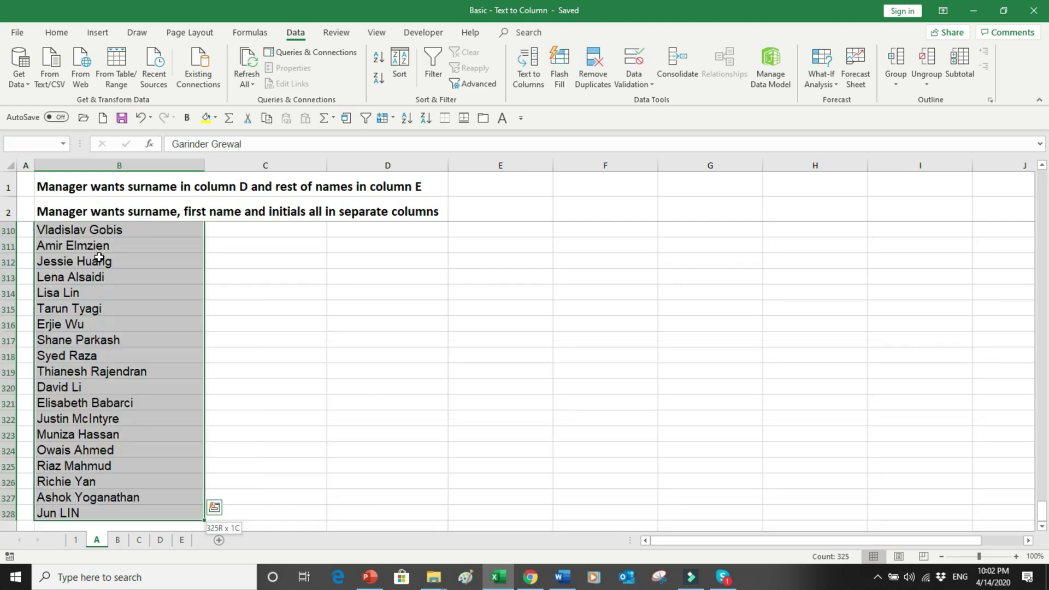
key(ctrl+q)
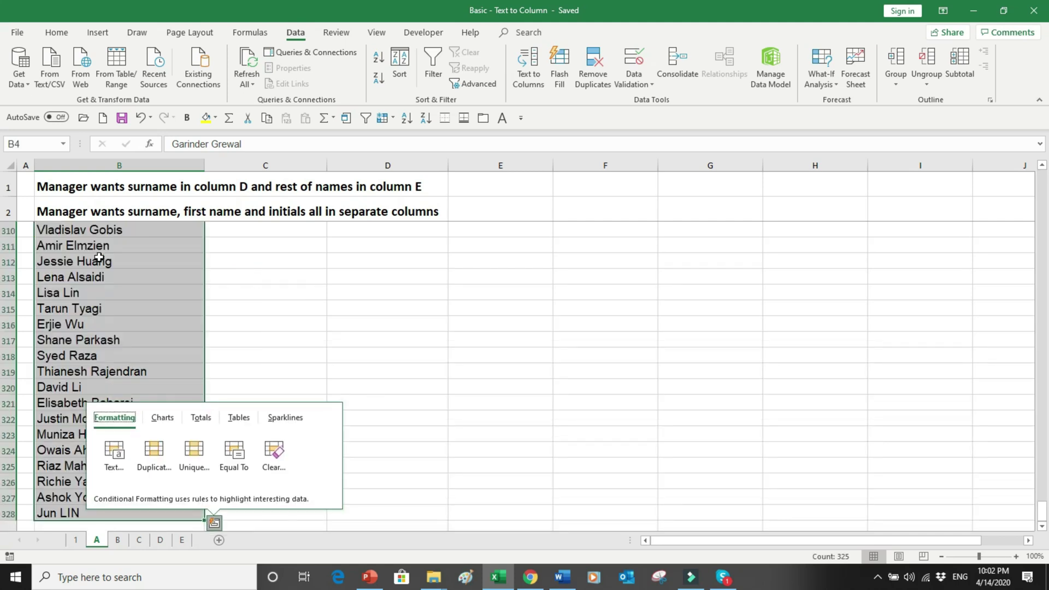
key(Escape)
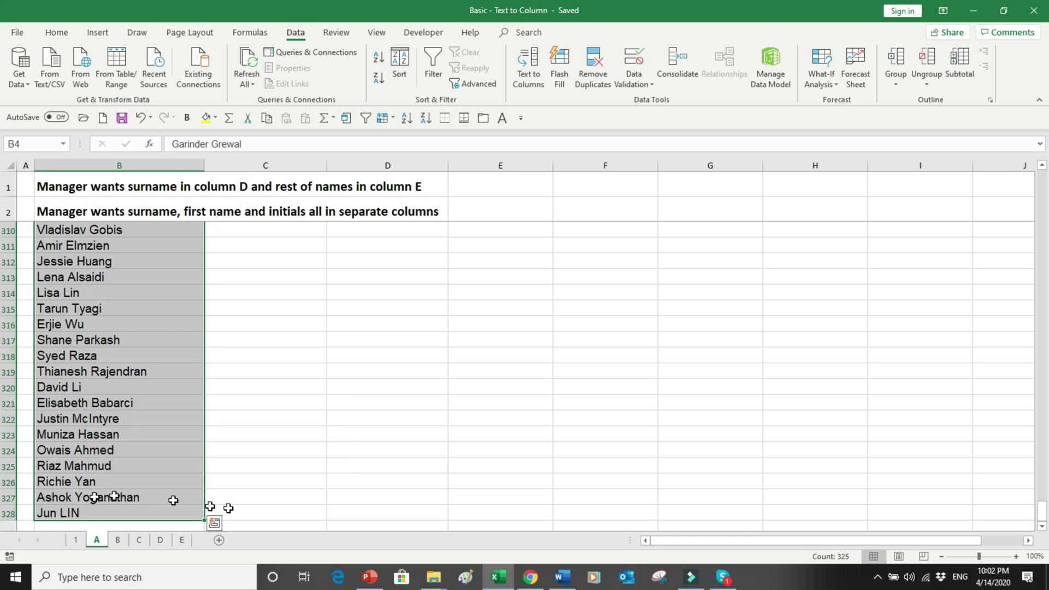
drag(1042, 511, 1041, 174)
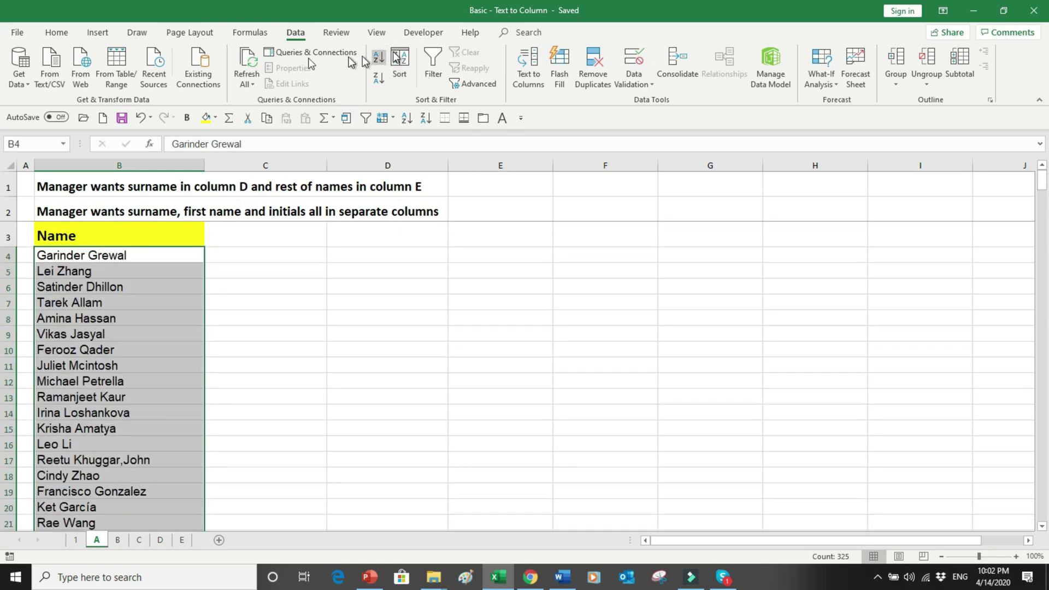
click(537, 71)
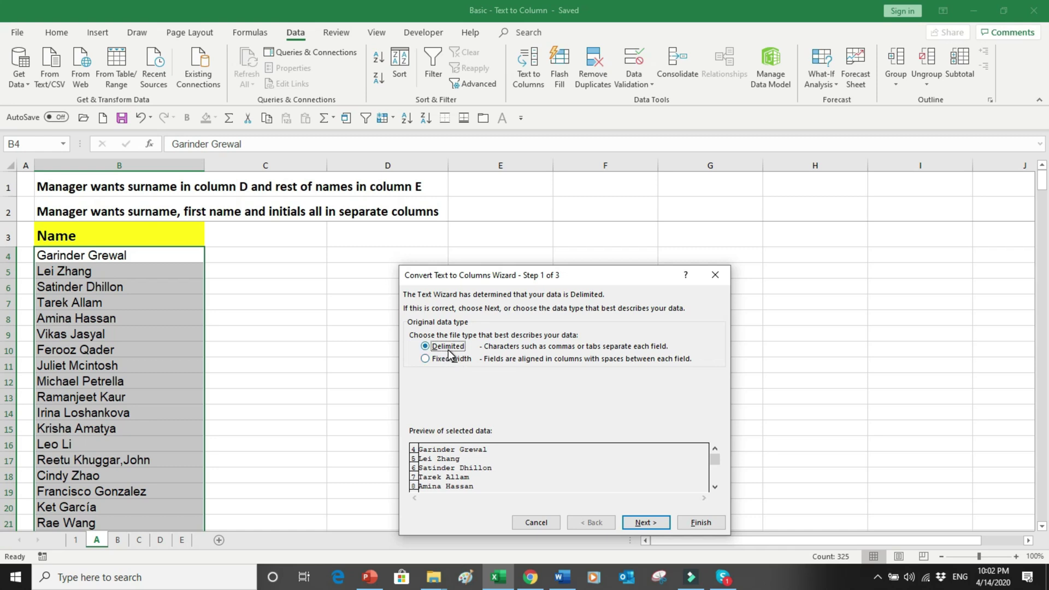
Split the names at spaces instead of the custom character delimiter.
click(645, 521)
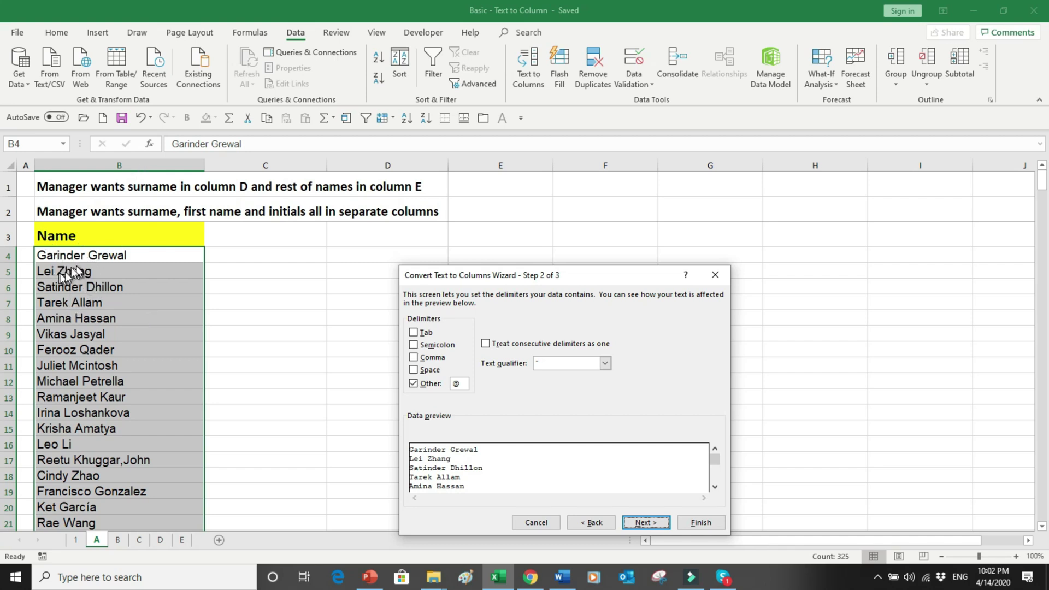
click(412, 384)
click(414, 369)
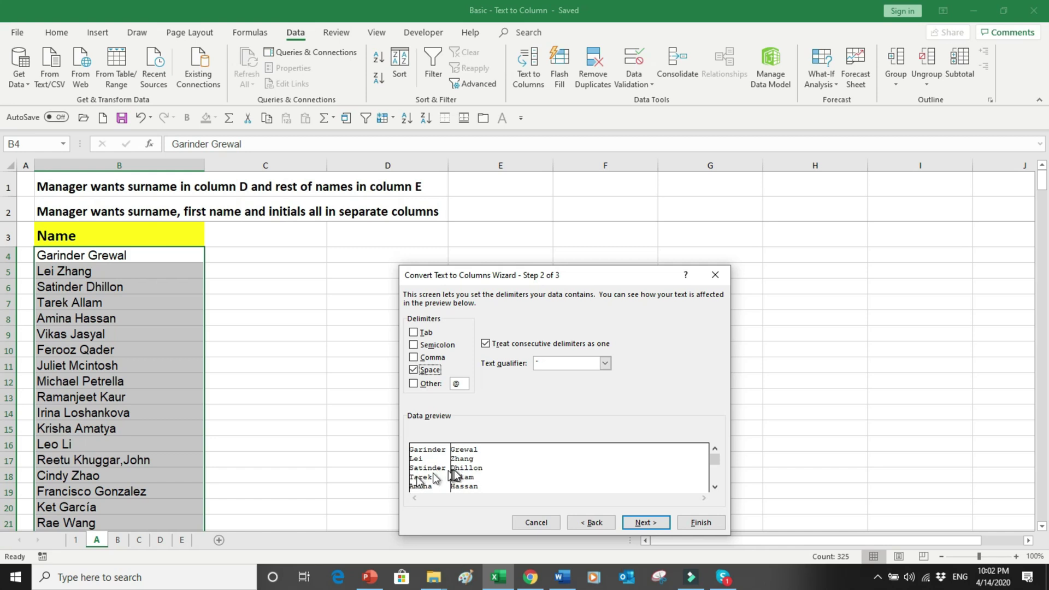
click(647, 523)
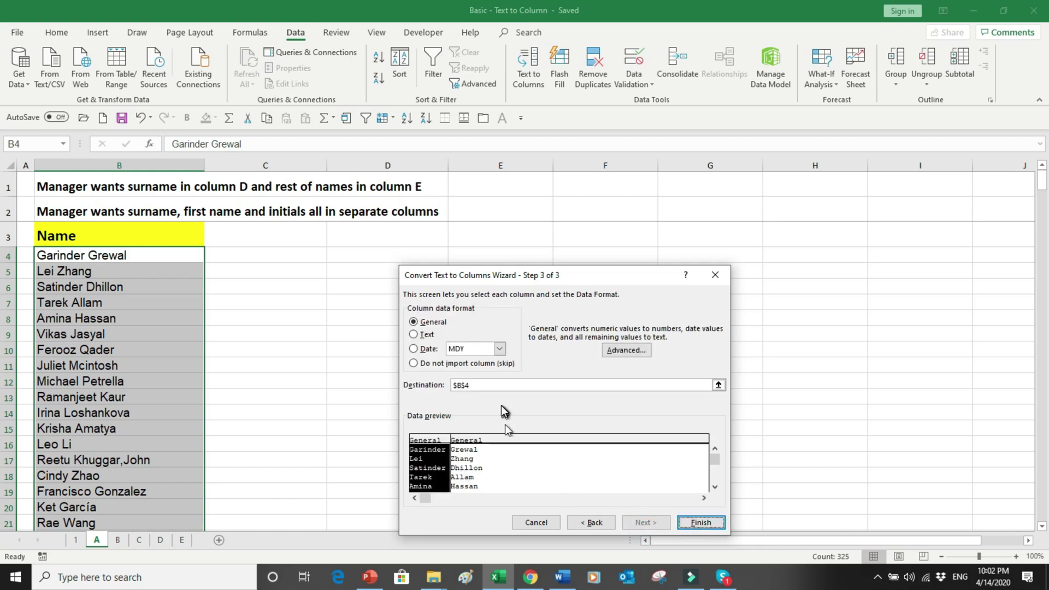
Set the destination to D4 and finish, filling columns D and E.
click(478, 387)
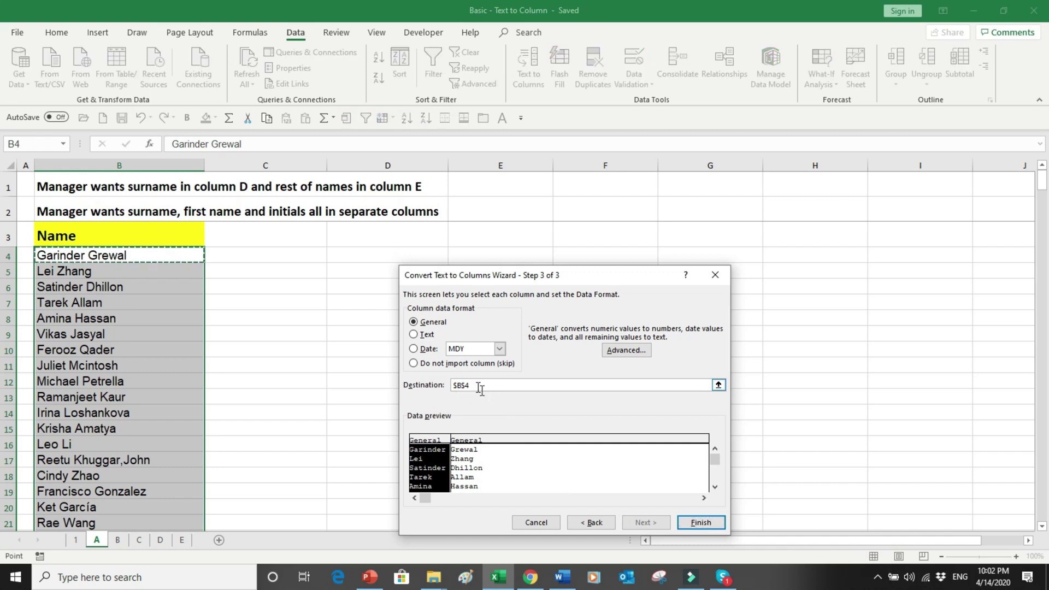
key(ctrl+shift+Down)
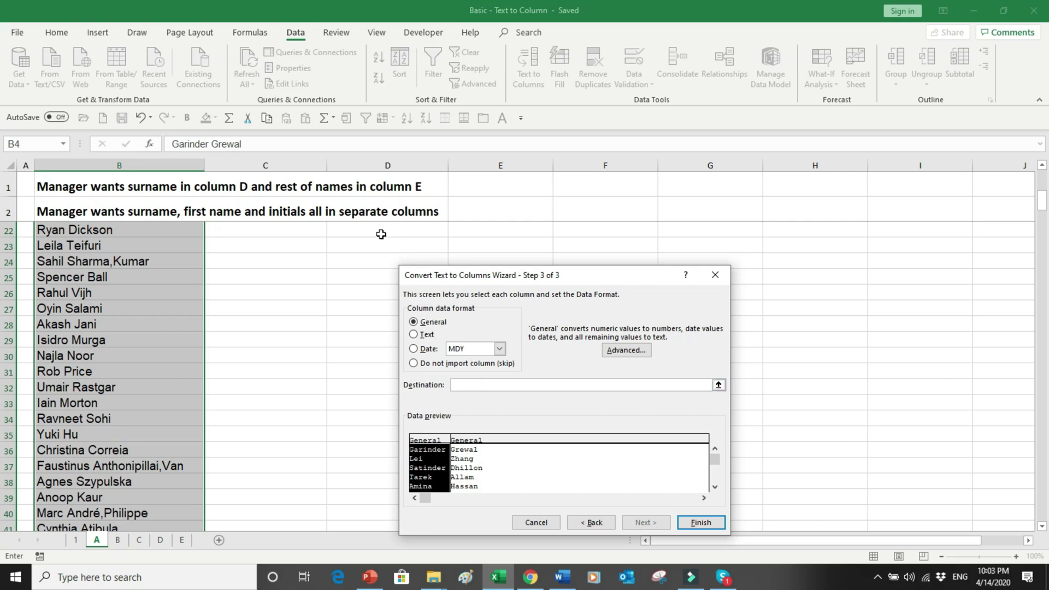
drag(1041, 197, 1042, 171)
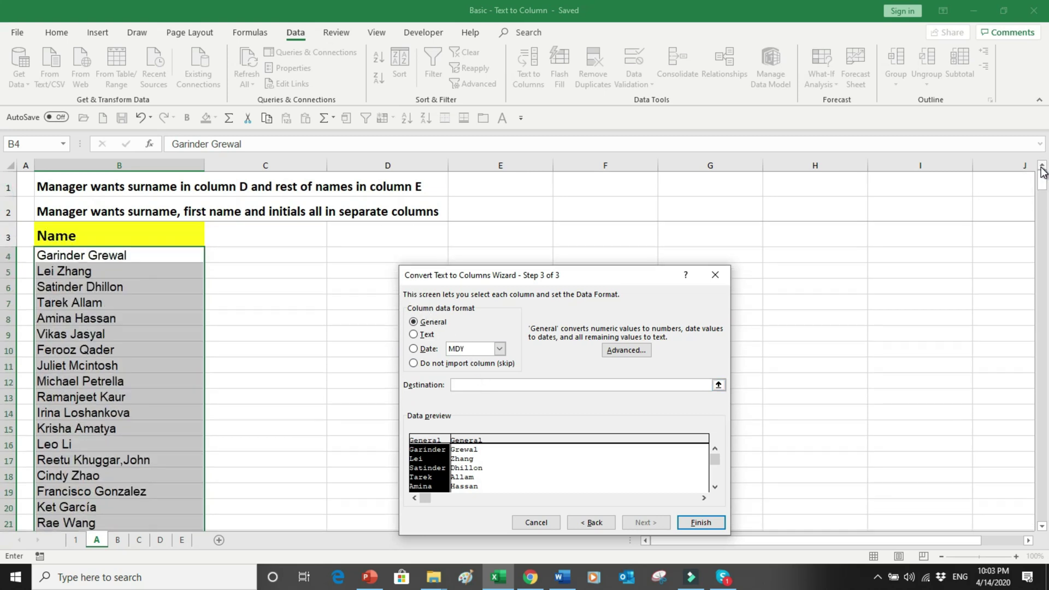
click(347, 251)
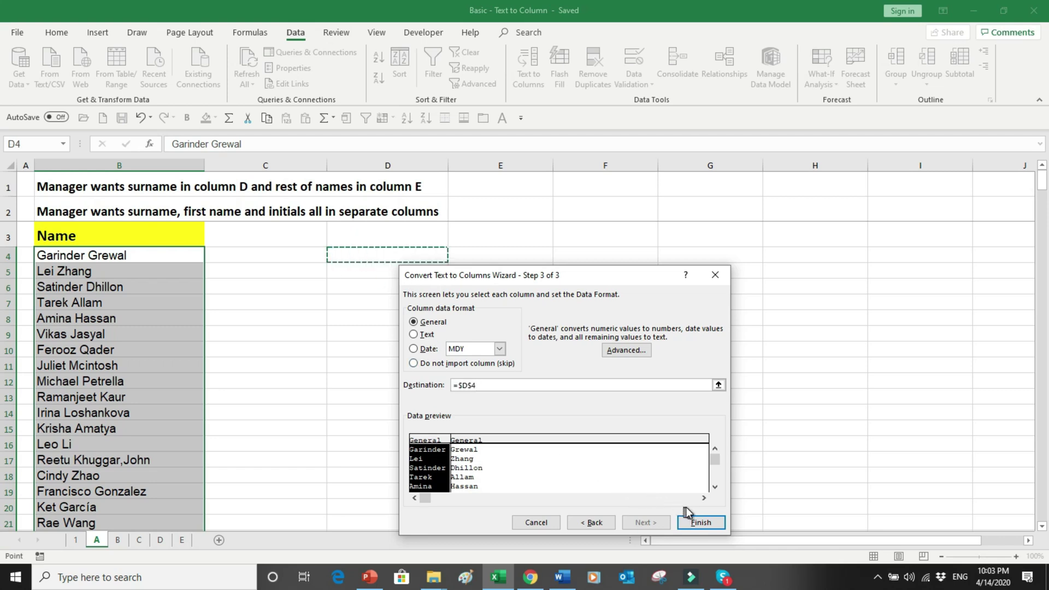
click(693, 521)
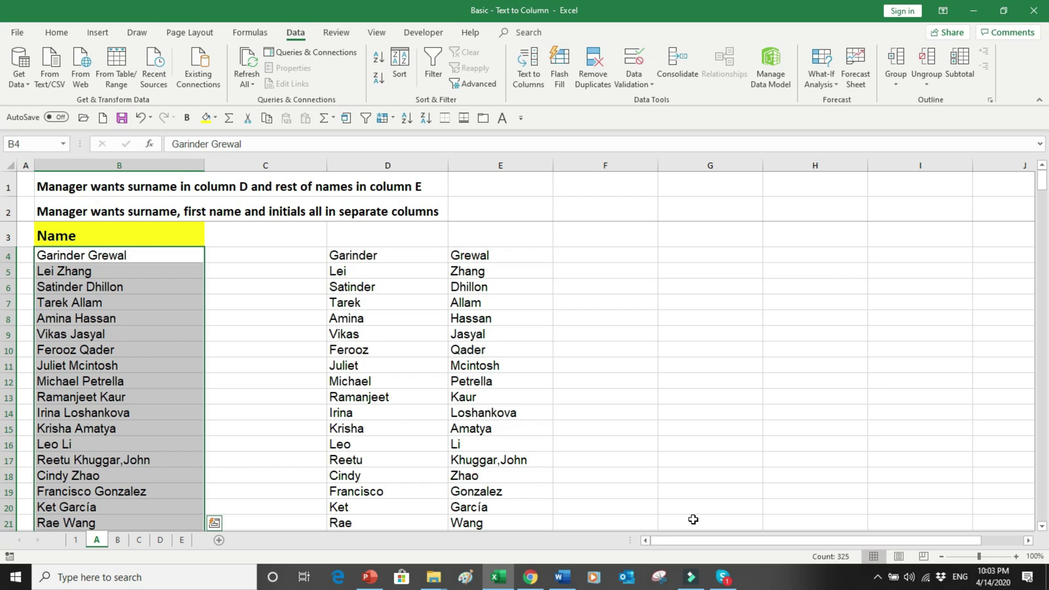
On the Email sheet, select addresses B3 through B117 and launch Text to Columns.
click(278, 449)
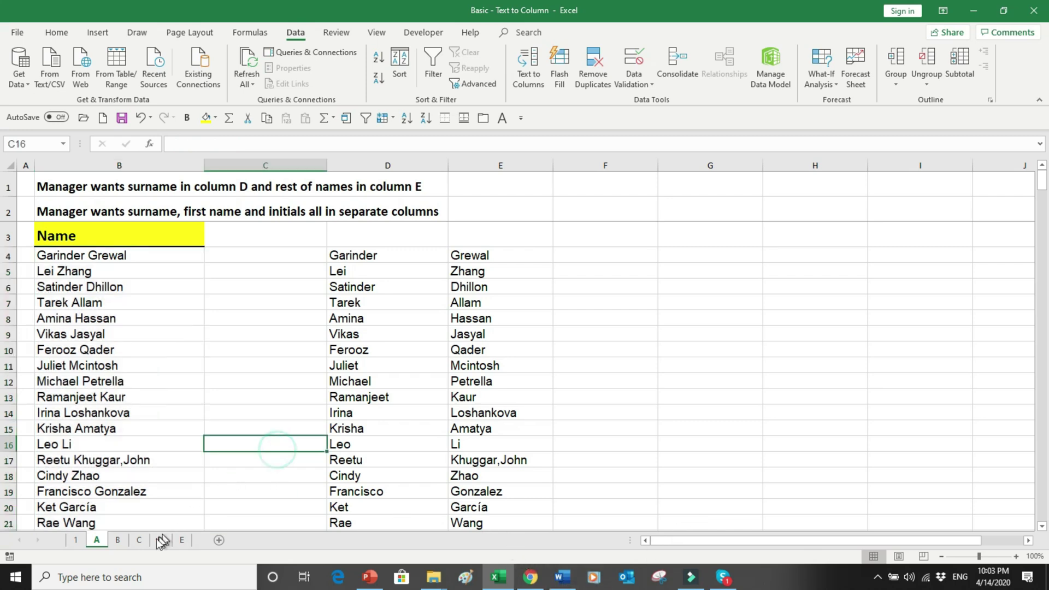
click(117, 539)
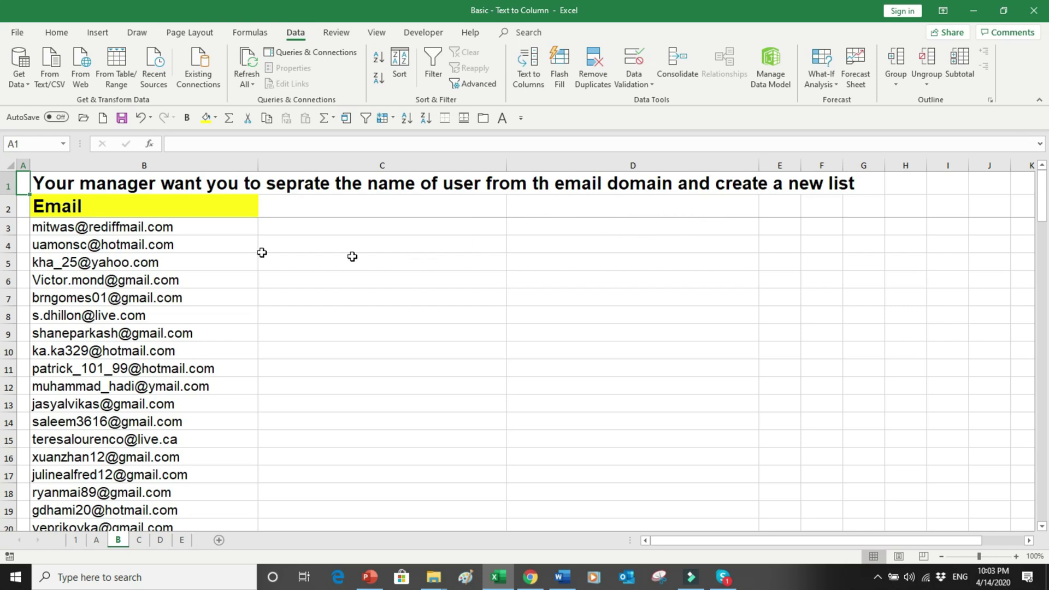
click(108, 231)
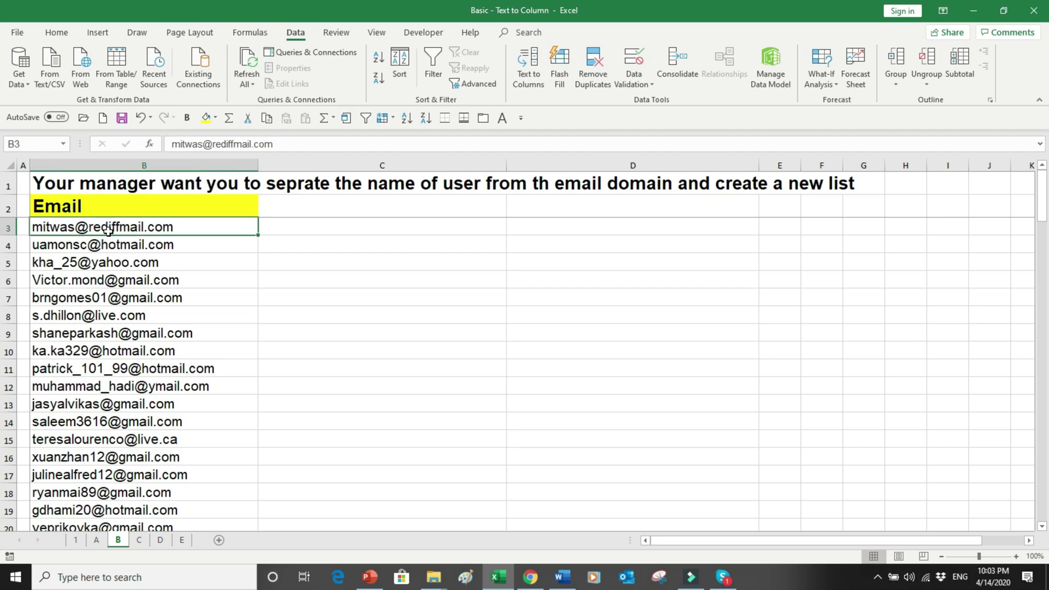
key(ctrl+shift+Down)
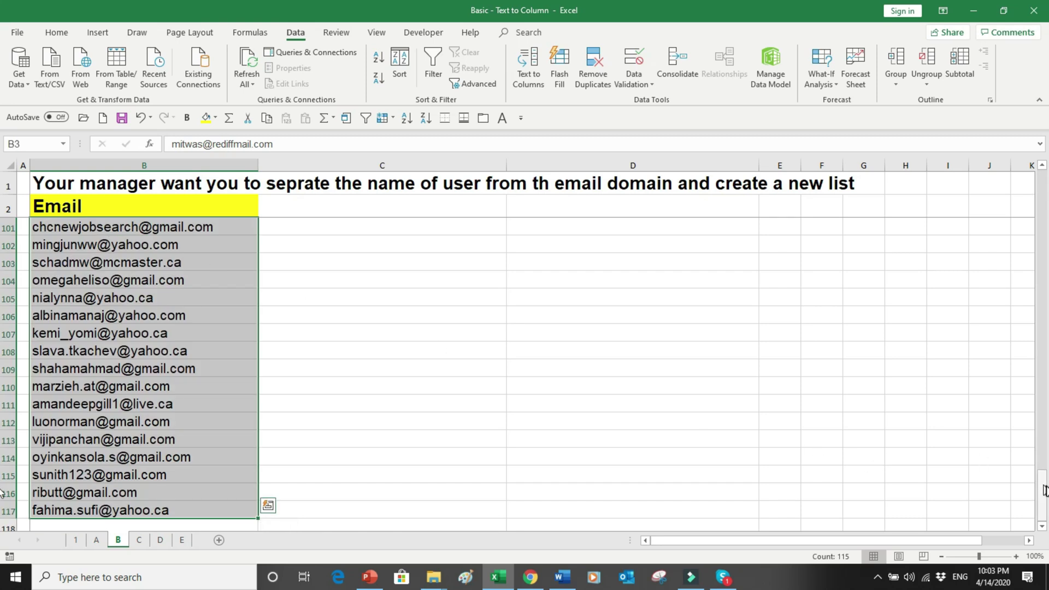
drag(1041, 489, 1040, 194)
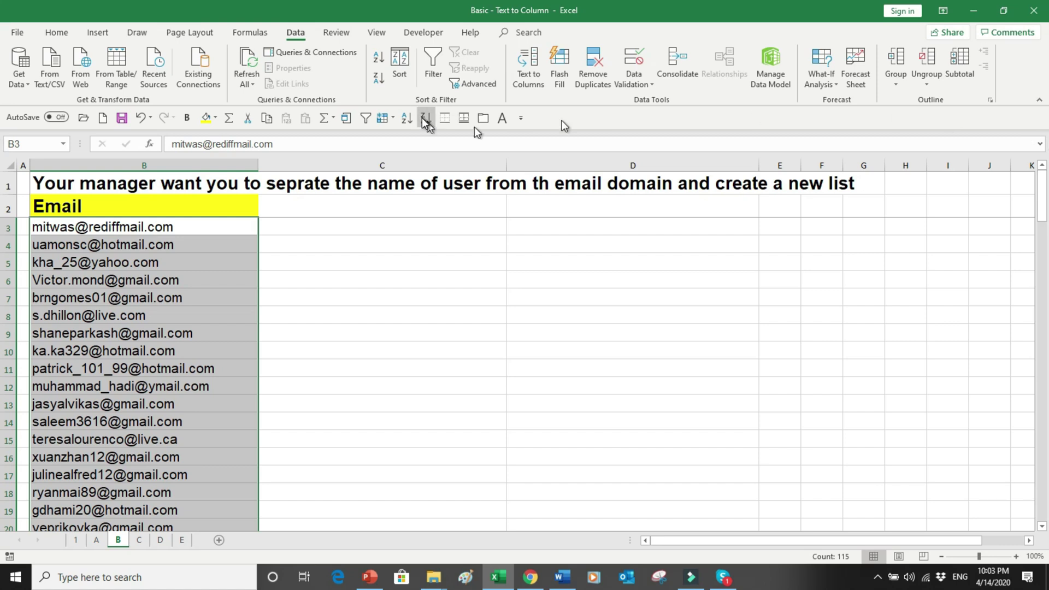
click(532, 66)
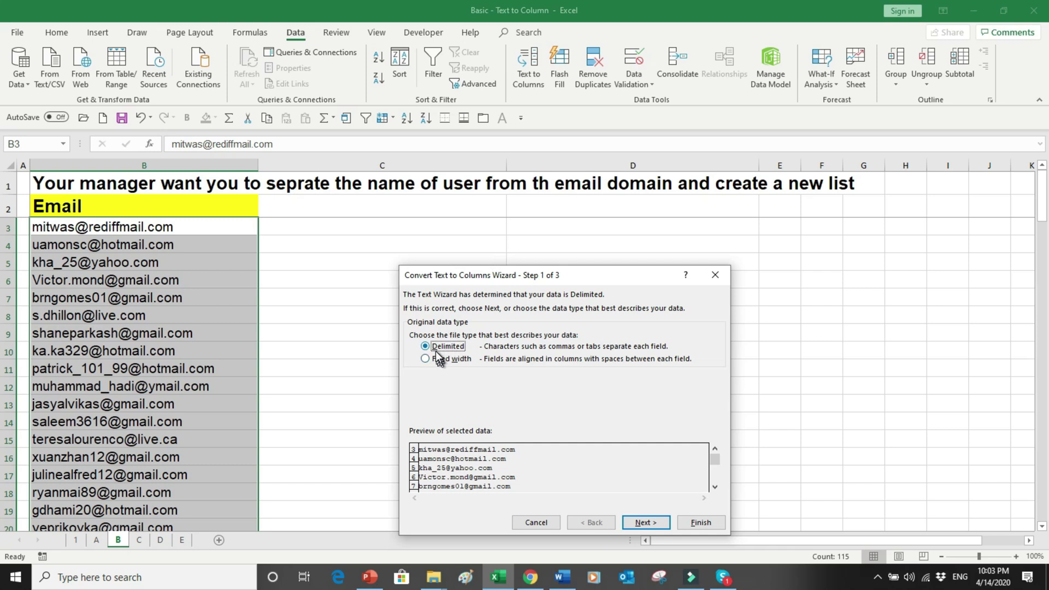
Split the emails at the @ sign instead of at spaces.
click(628, 522)
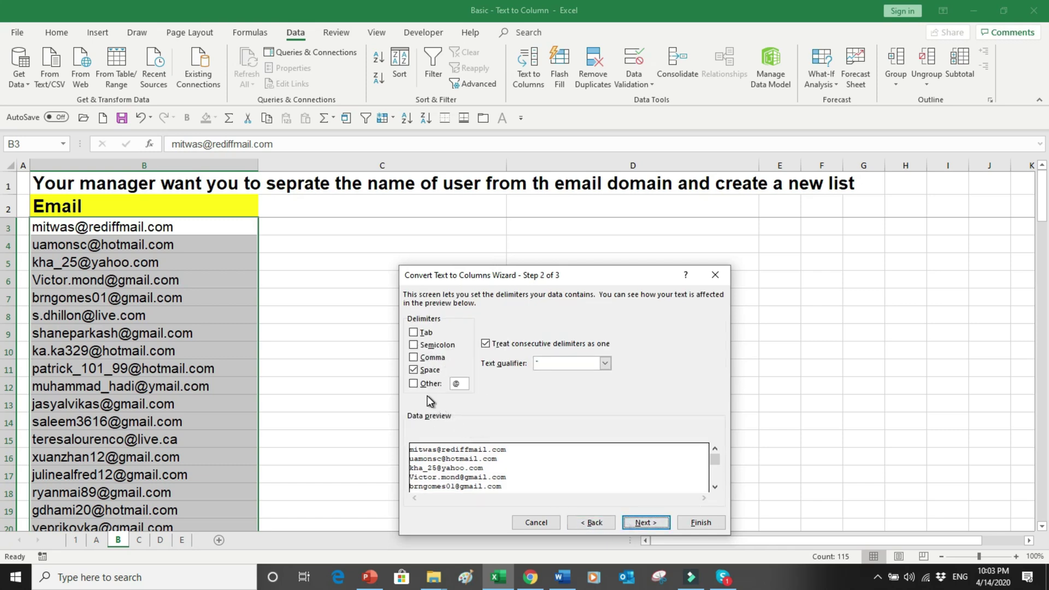
click(414, 370)
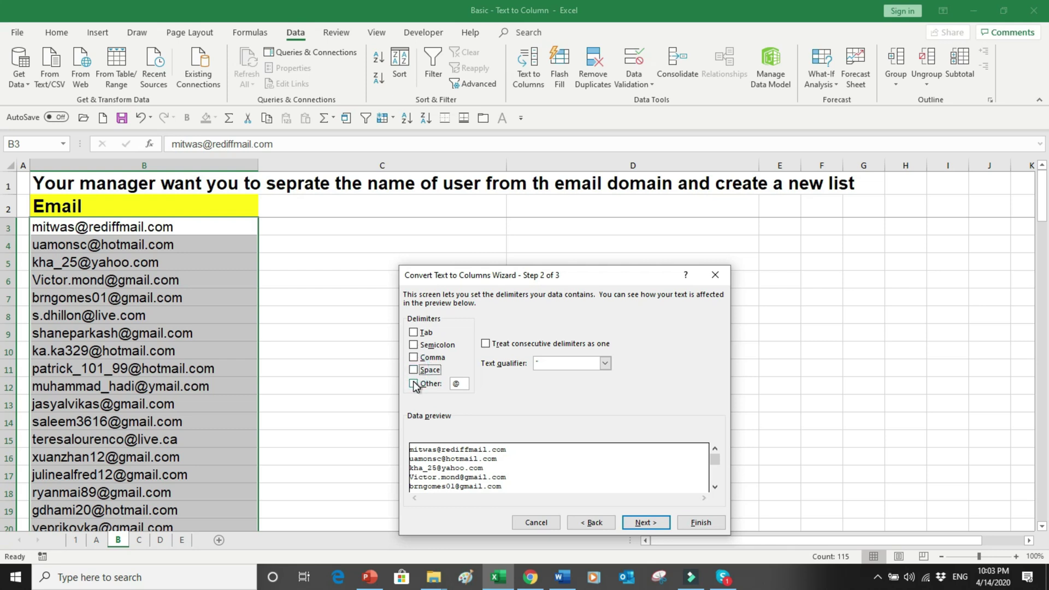
click(414, 383)
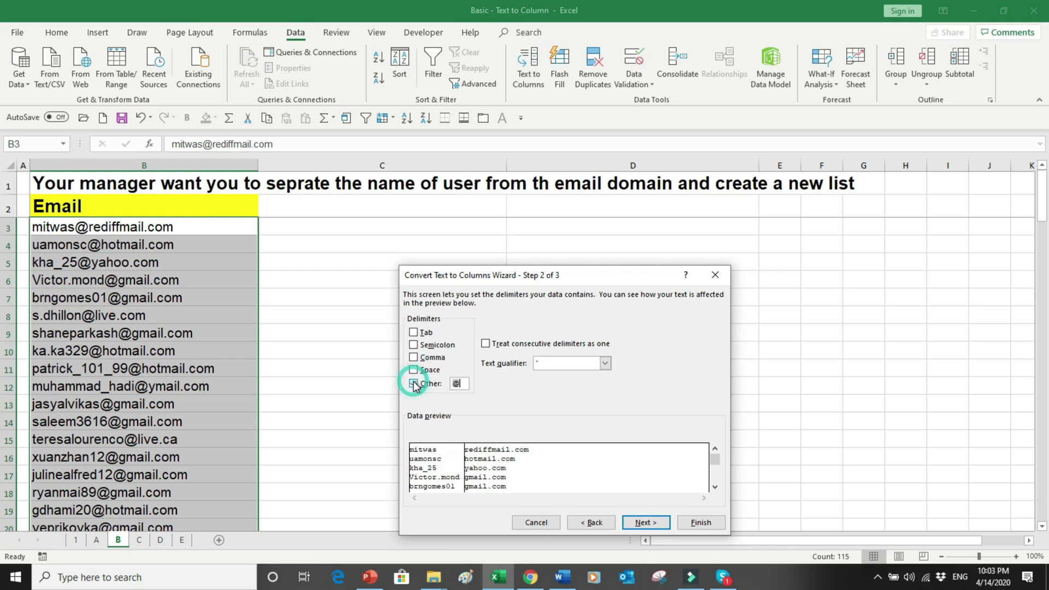
click(466, 384)
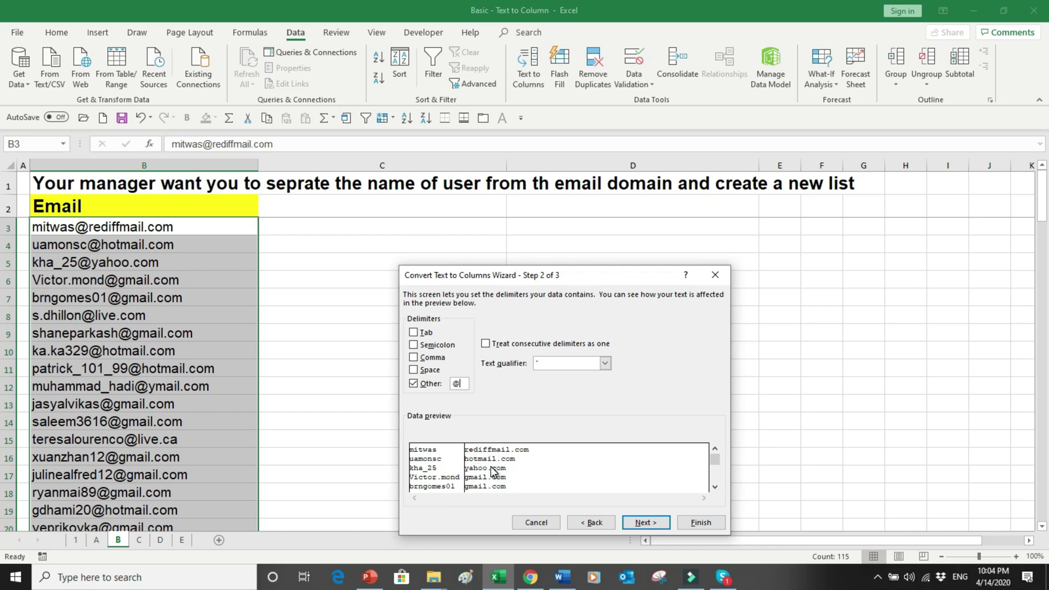
Set the destination to $C$3 and finish, putting usernames in C and domains in D.
click(657, 522)
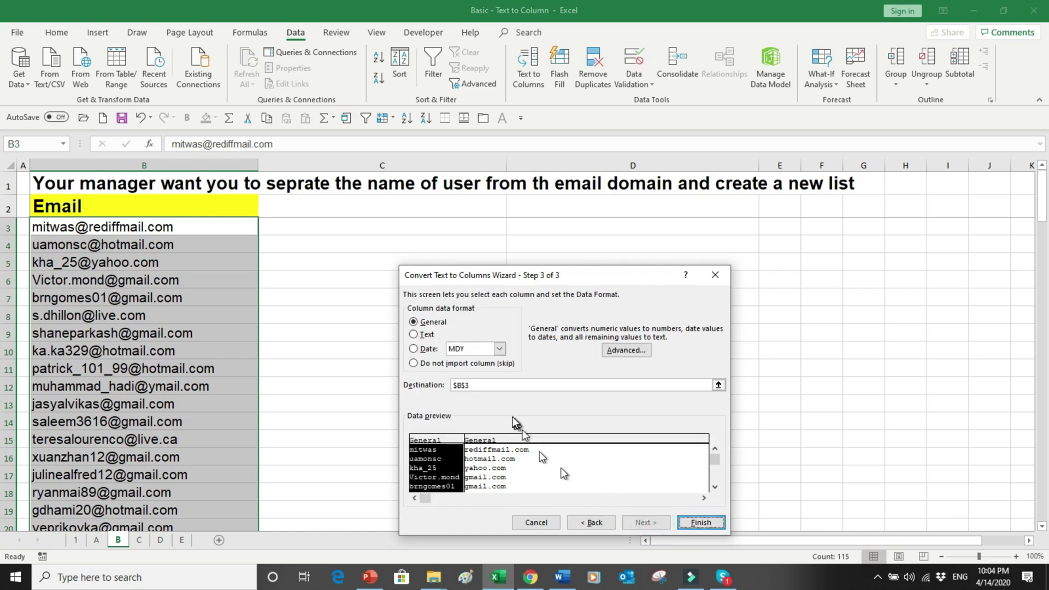
click(481, 386)
key(BackSpace)
key(BackSpace)
key(BackSpace)
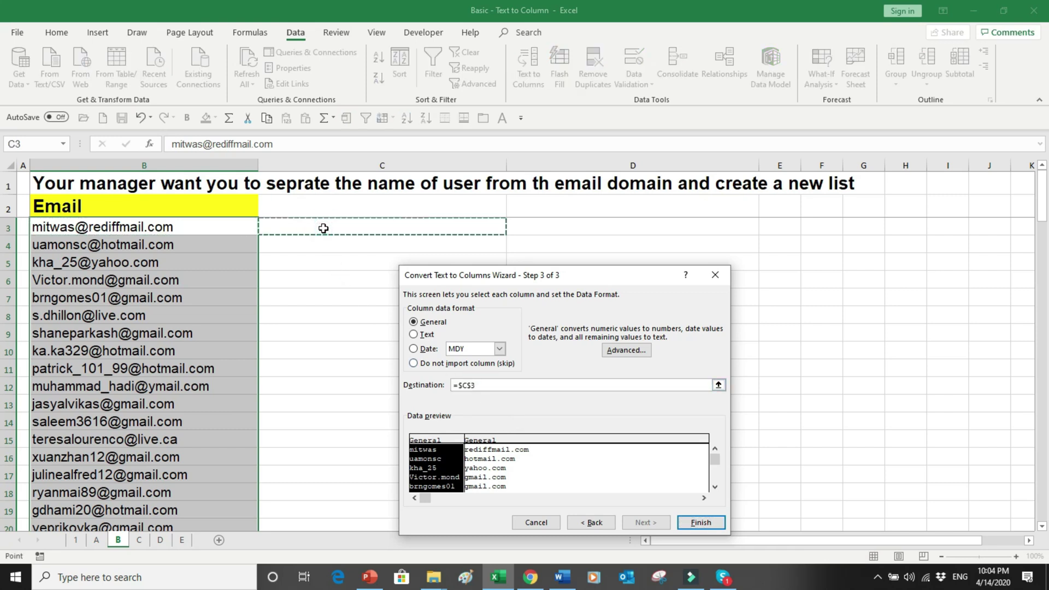
click(694, 525)
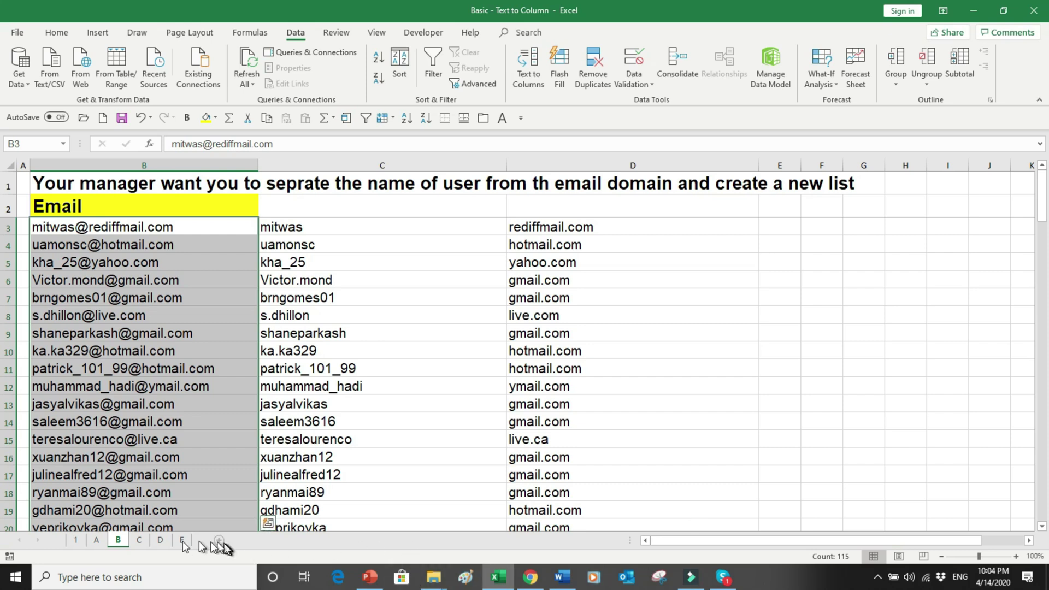
click(141, 541)
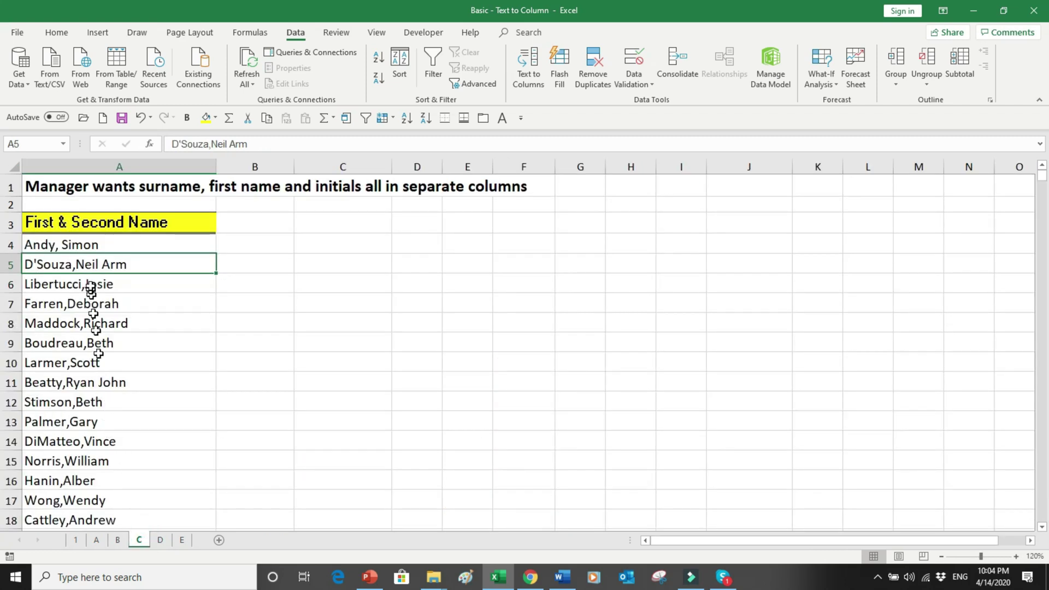
Select sheet C's First & Second Name list from A4 down to A3381.
click(97, 244)
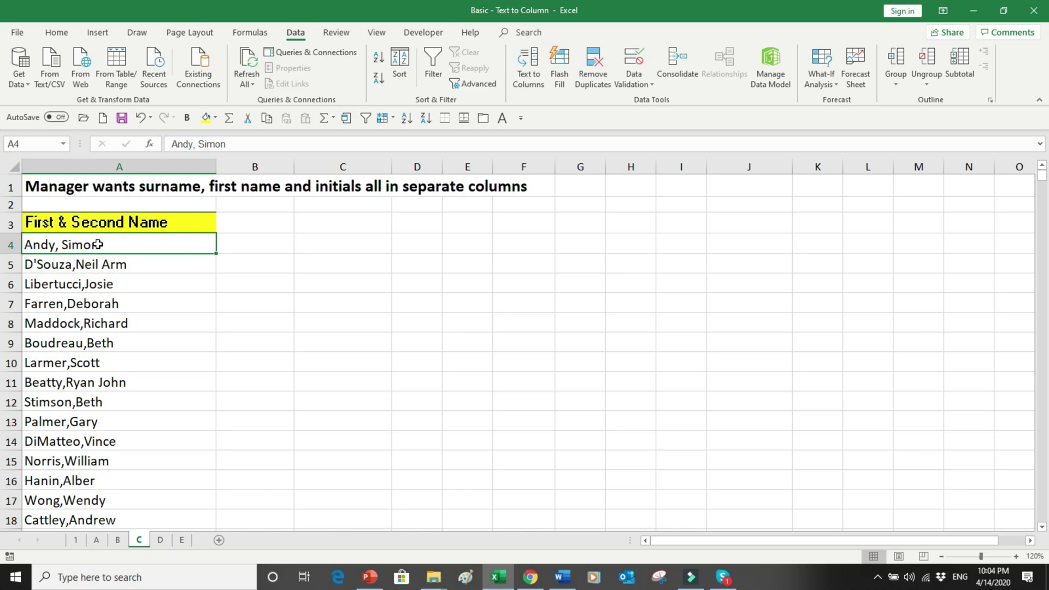
key(ctrl+Down)
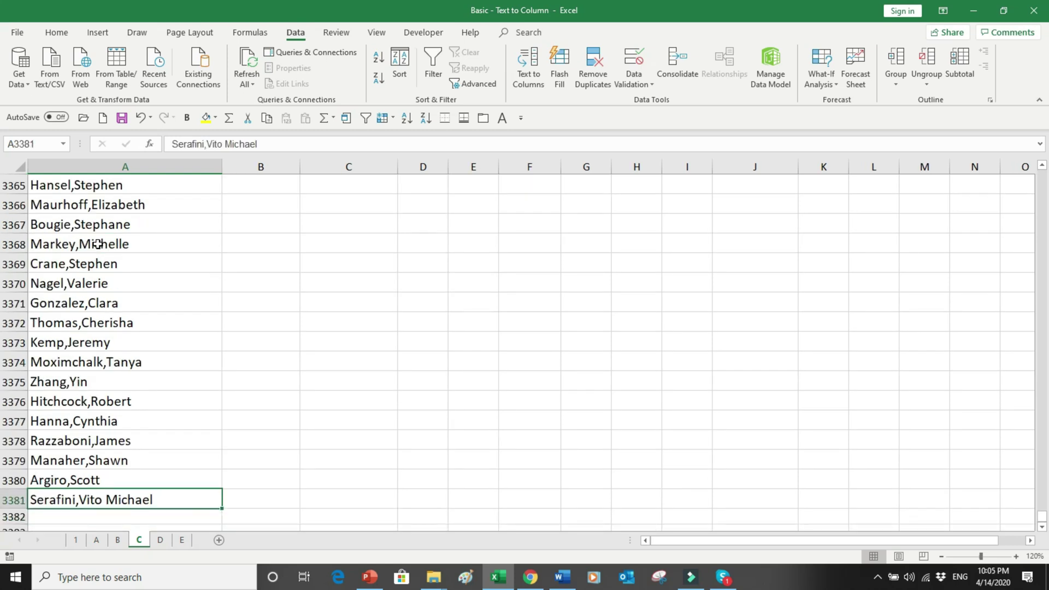
key(ctrl+Up)
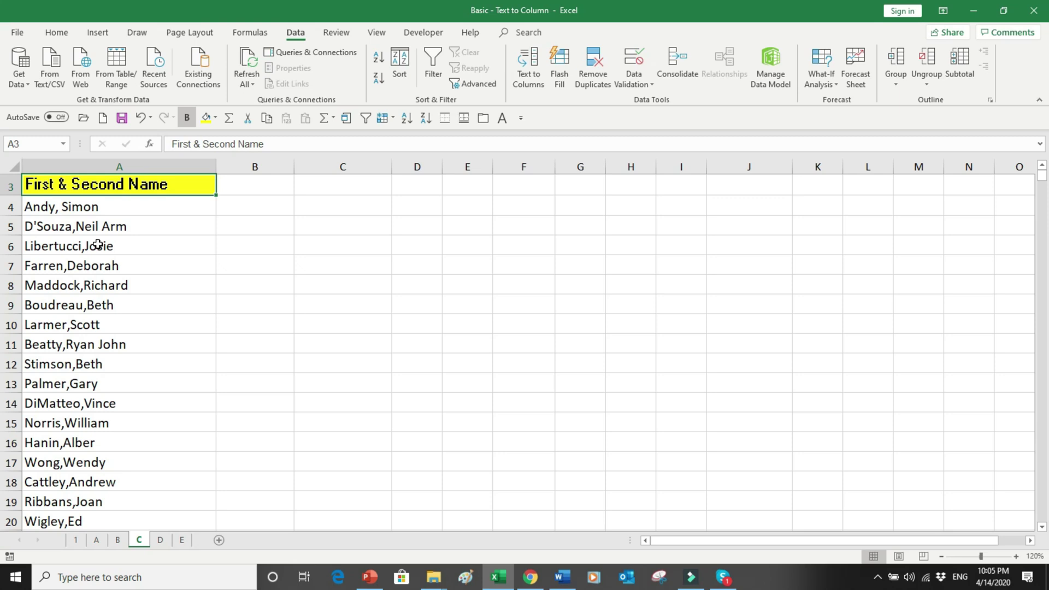
key(Down)
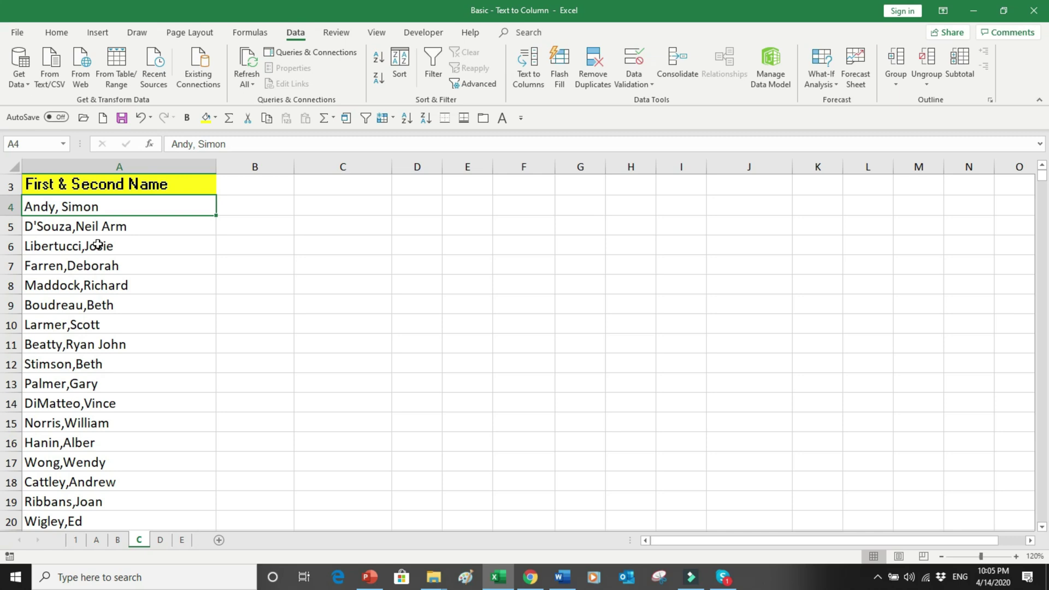
key(ctrl+shift+Down)
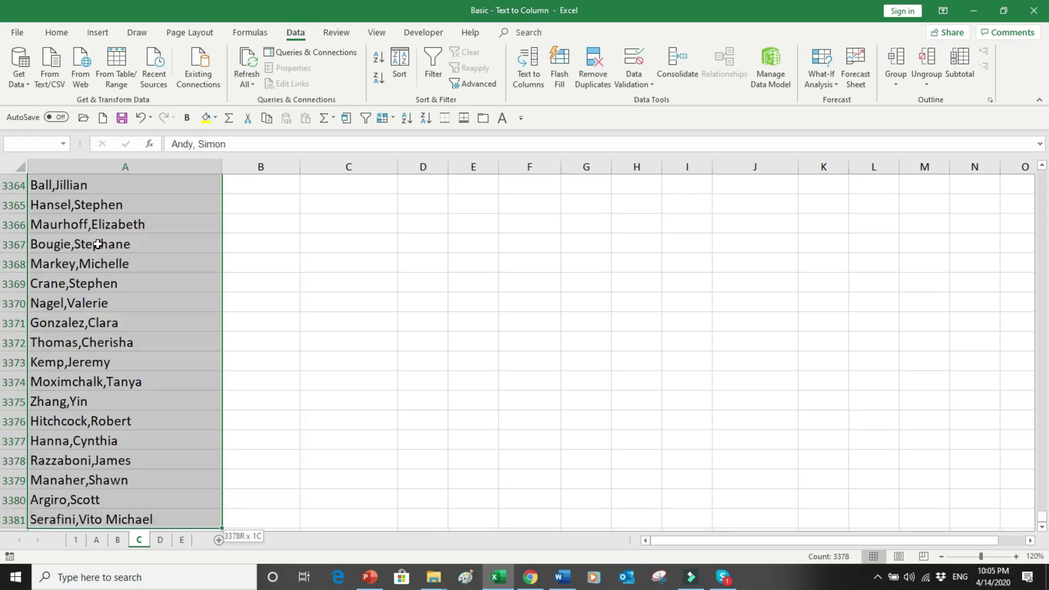
key(ctrl+q)
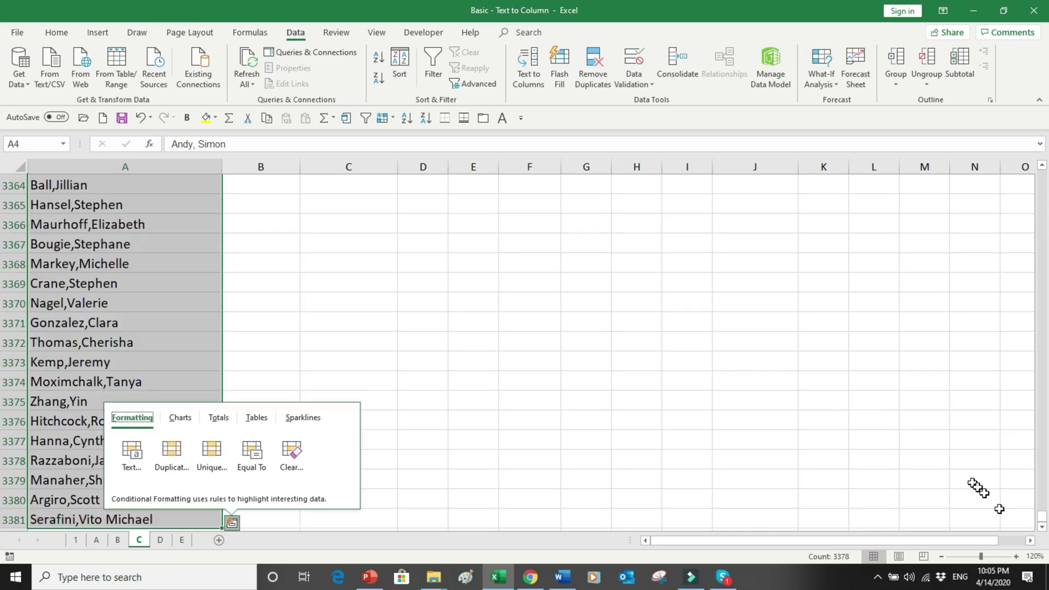
drag(1042, 517, 1043, 175)
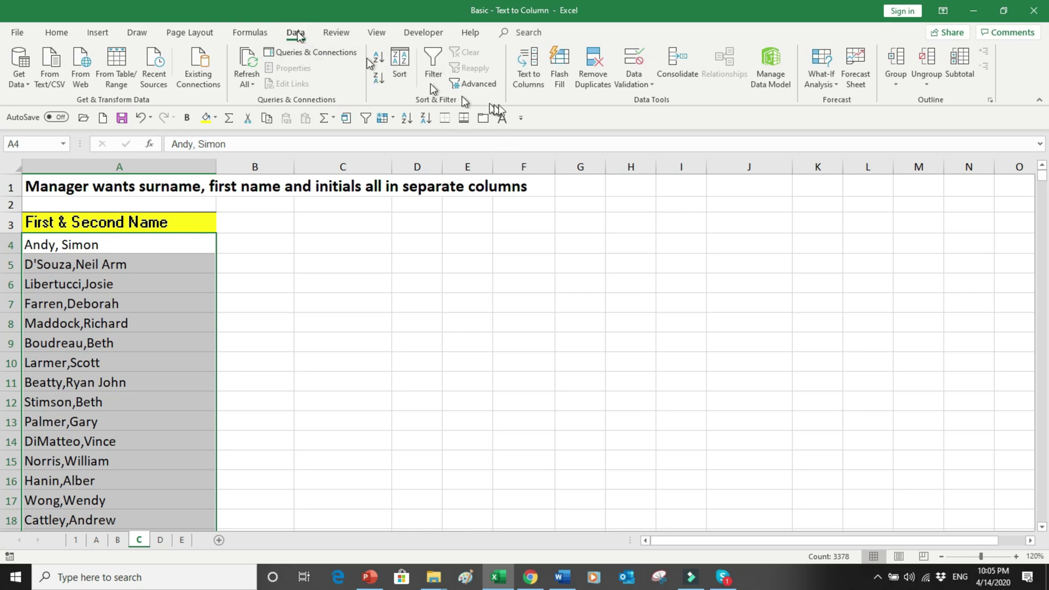
Split the names at Comma and Space, unticking the @ delimiter.
click(530, 67)
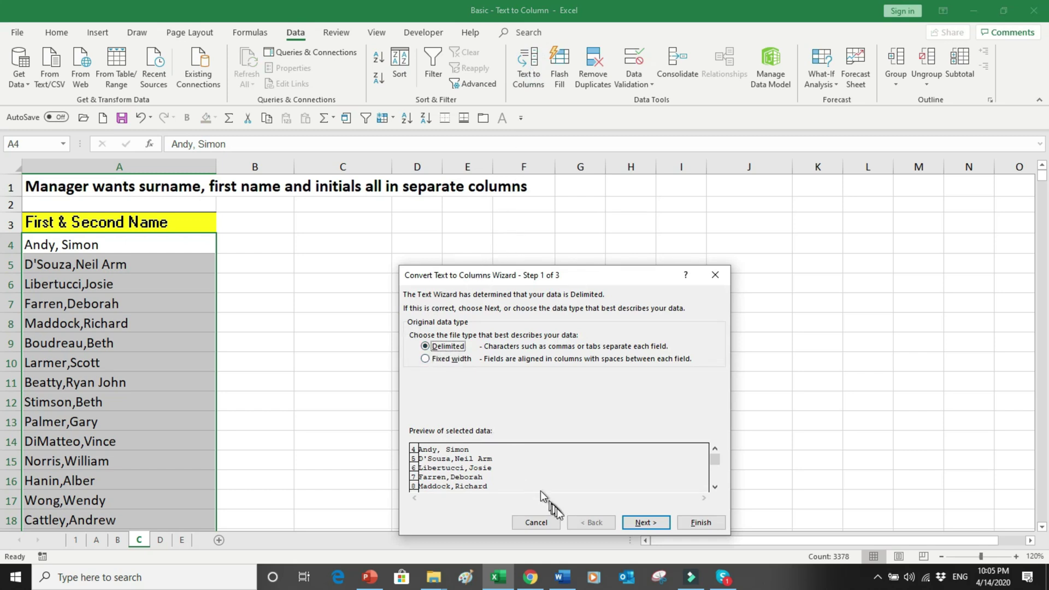
click(642, 523)
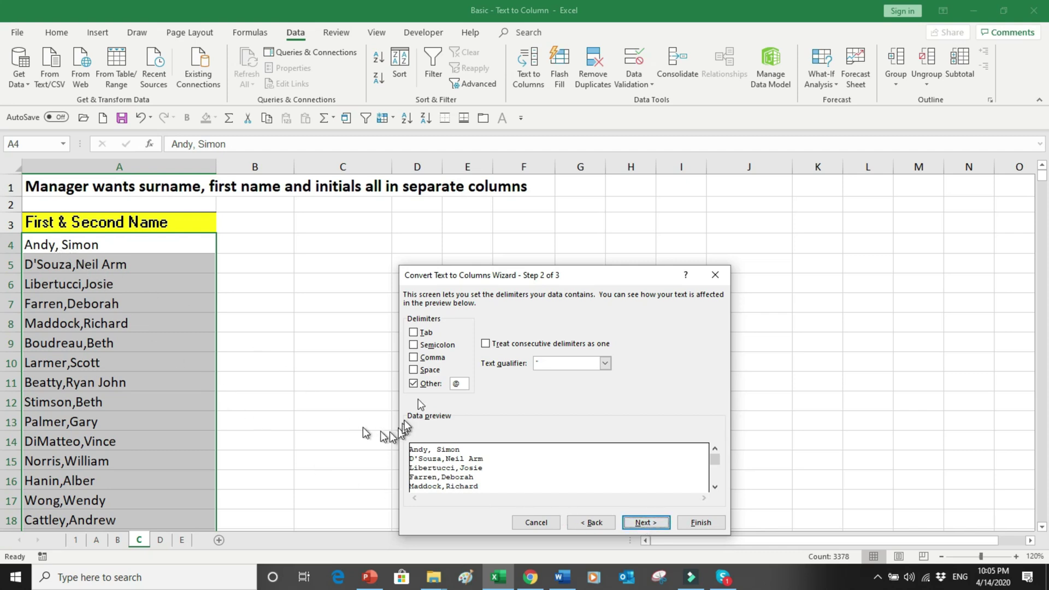
click(413, 358)
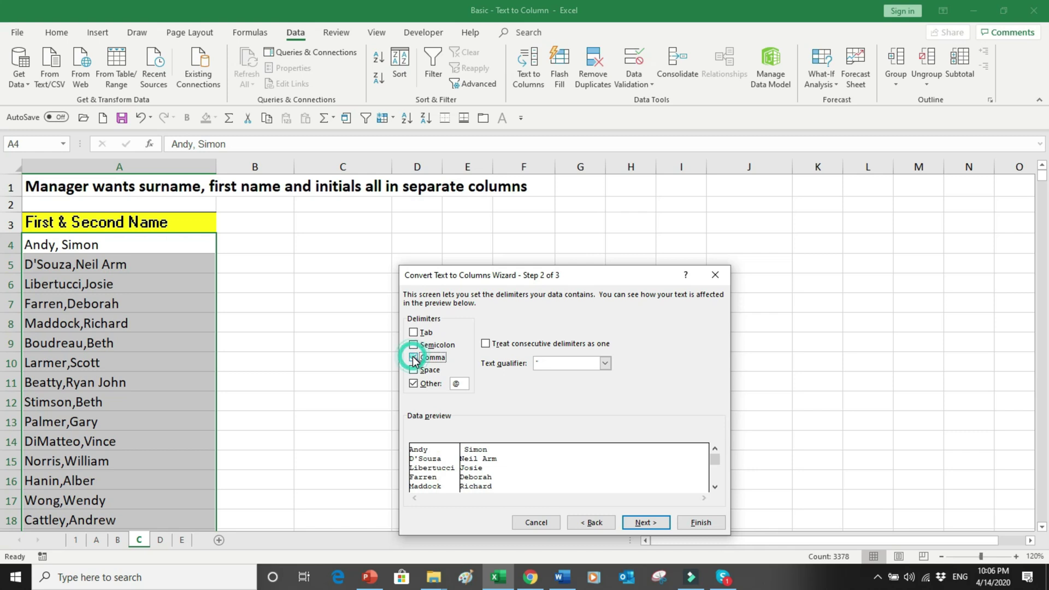
click(413, 385)
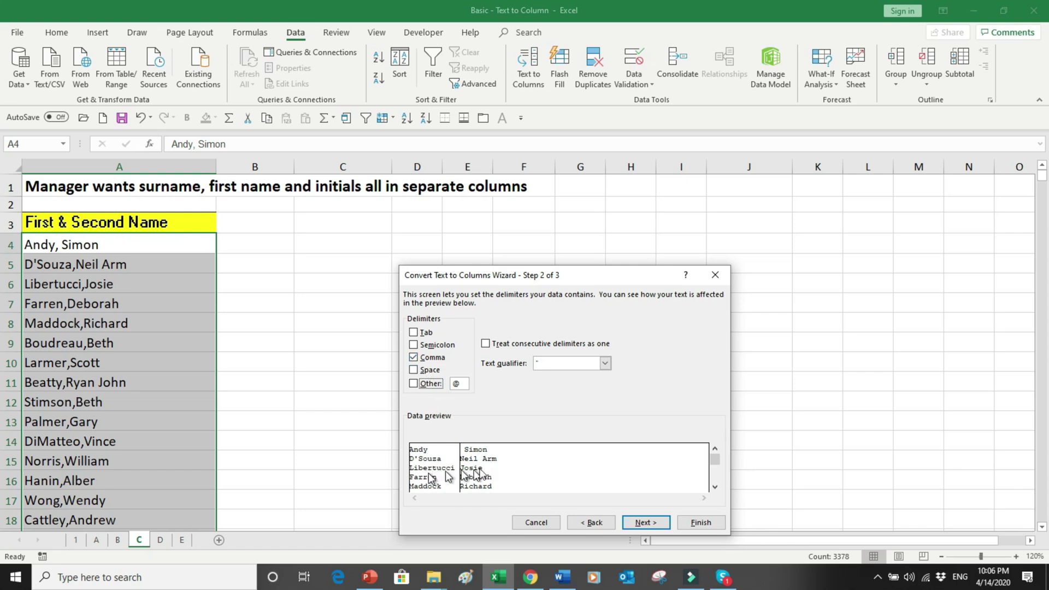
click(413, 371)
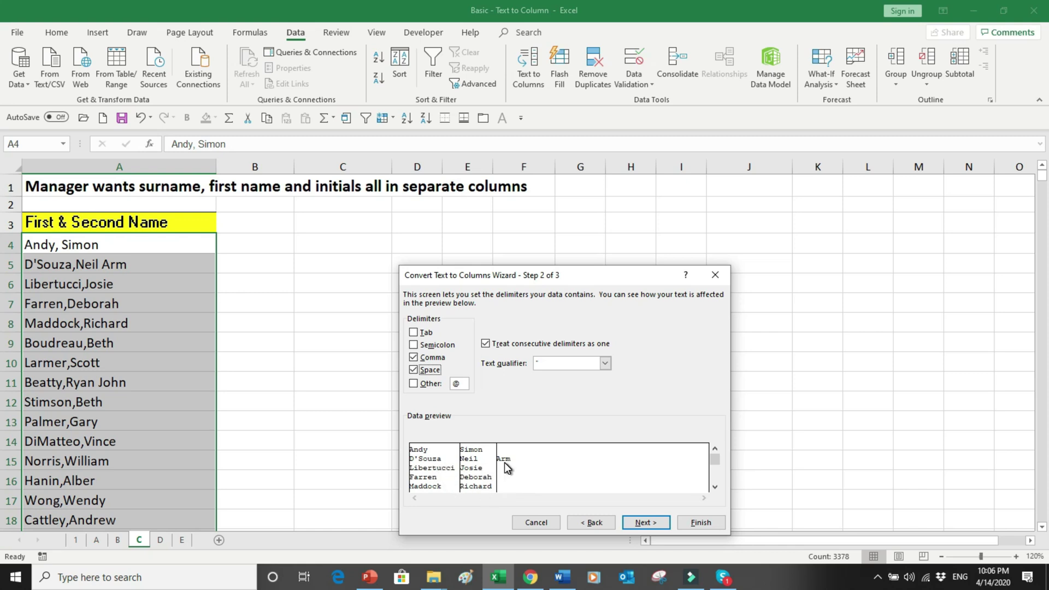
click(644, 523)
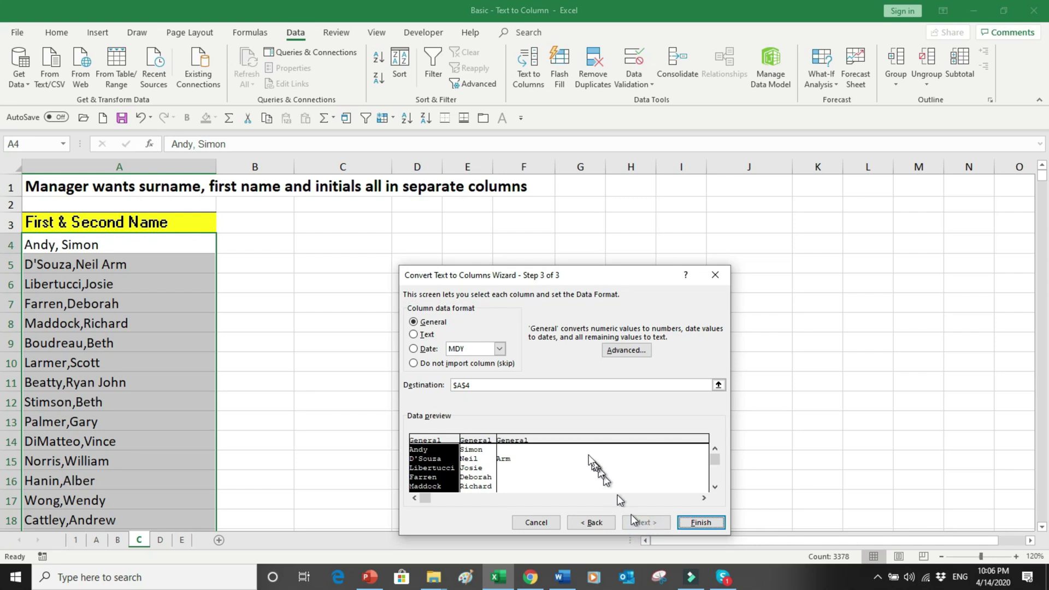
Send the split output to C4 and format all three preview columns as Text.
click(489, 385)
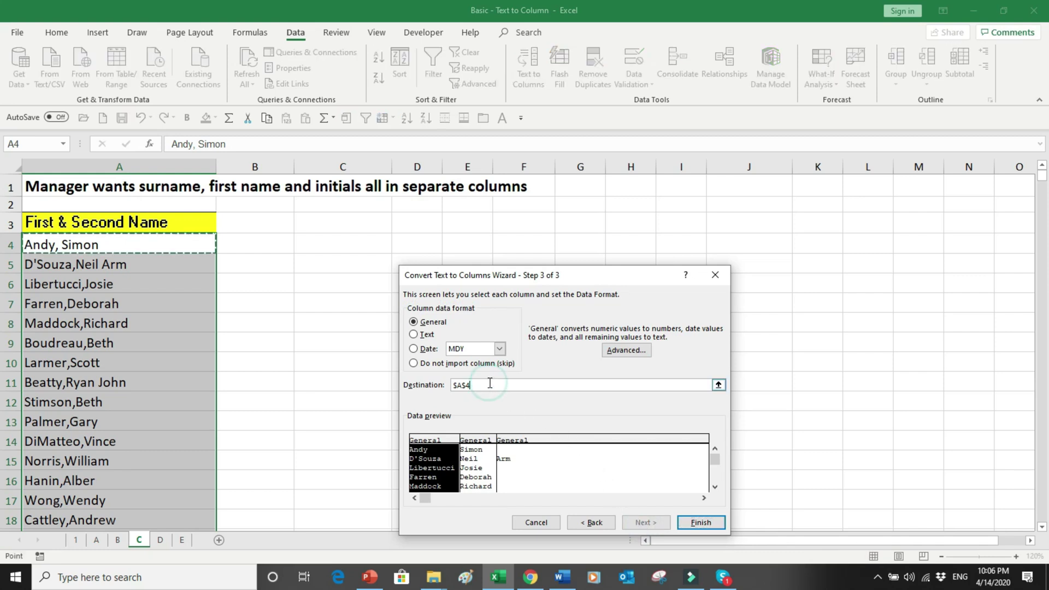
key(BackSpace)
key(BackSpace)
key(BackSpace)
key(BackSpace)
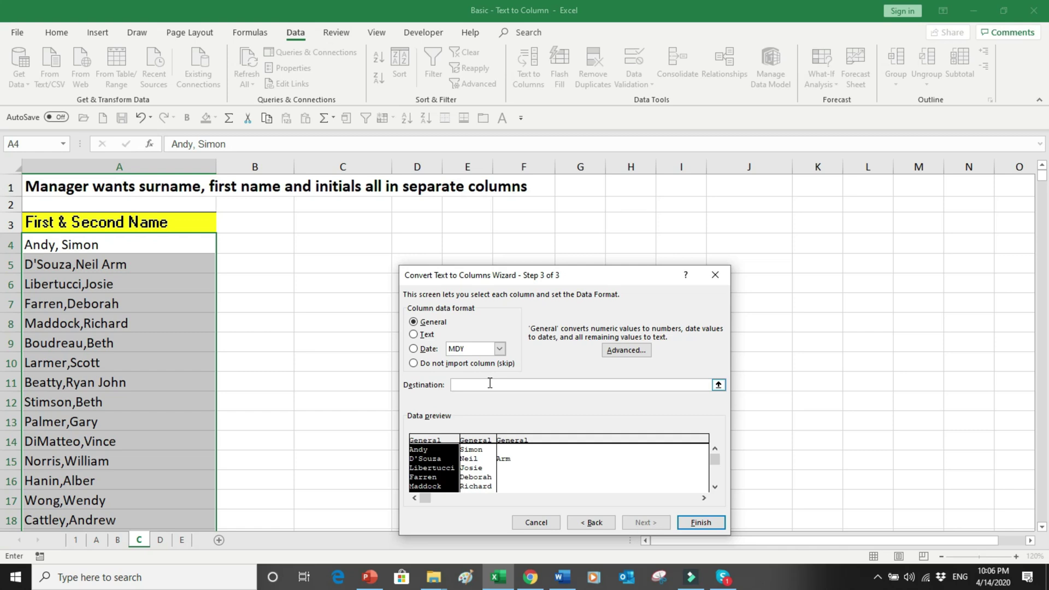
click(337, 244)
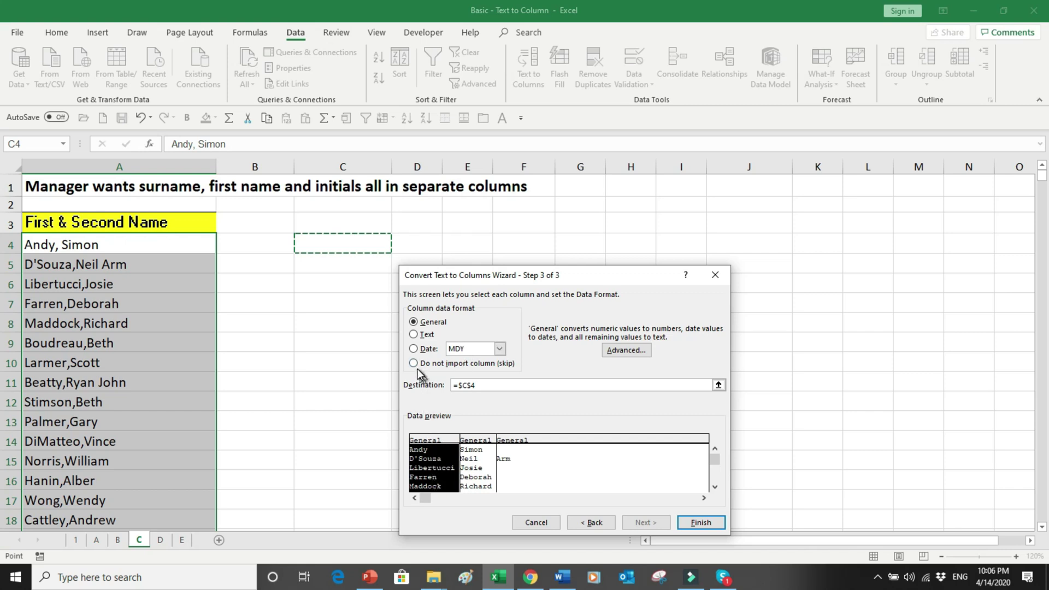
click(413, 334)
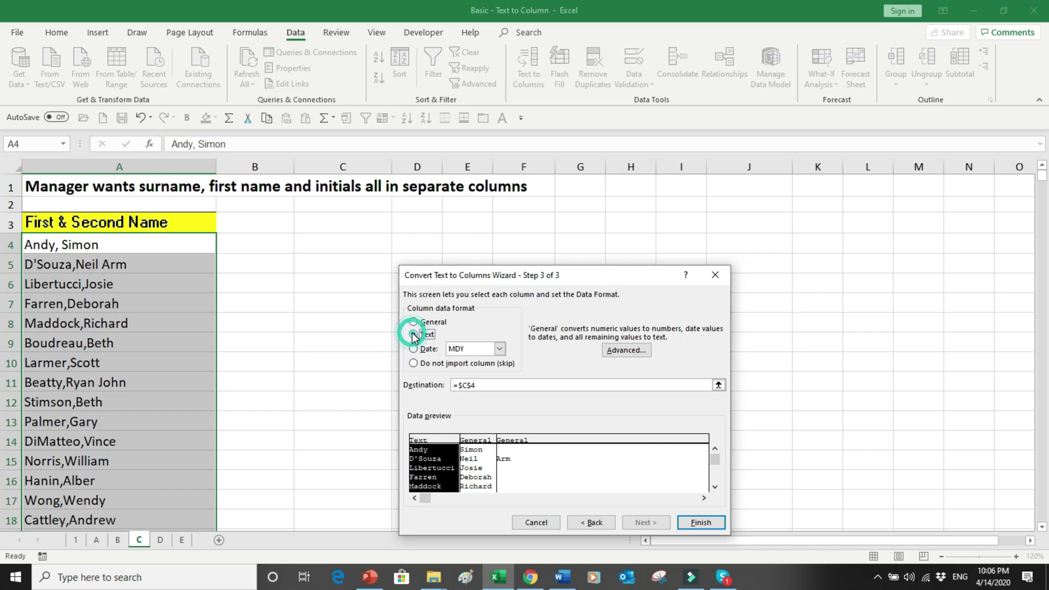
click(471, 441)
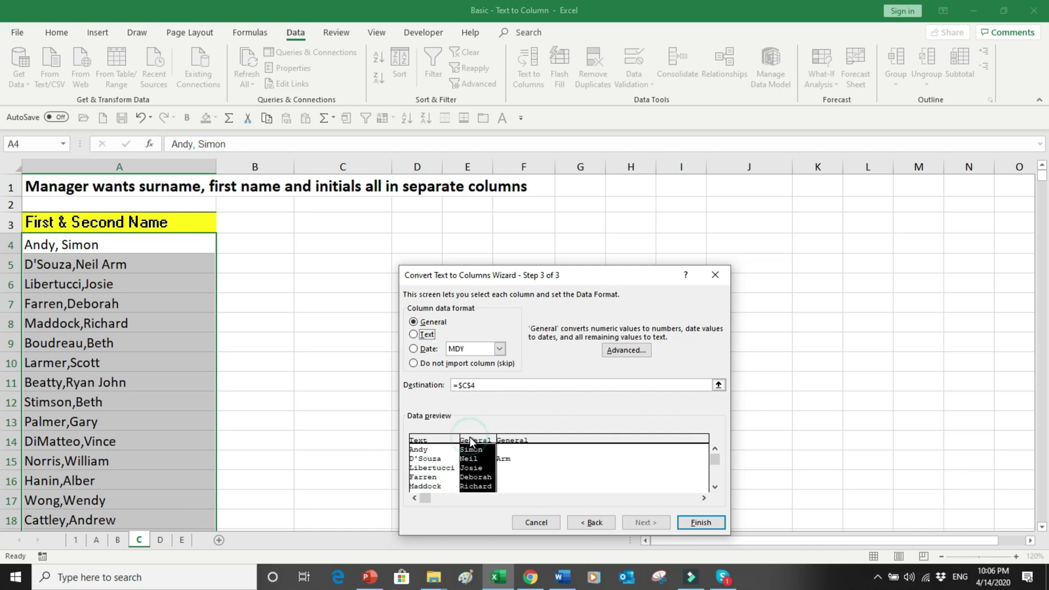
click(414, 335)
click(513, 440)
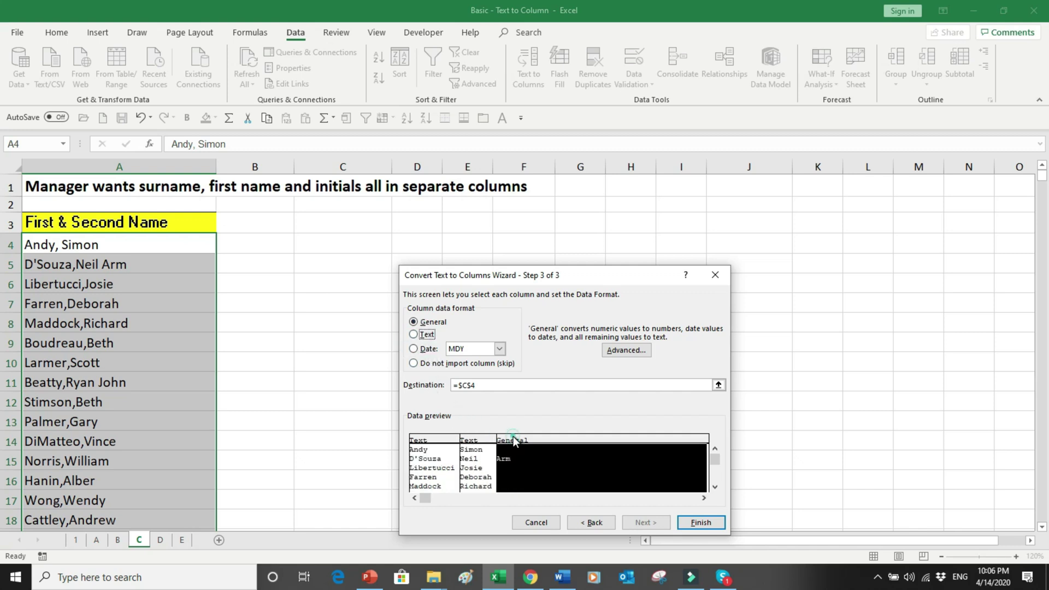
click(414, 334)
Finish the split and verify surnames, first names and extras in C–E through row 3381.
click(683, 522)
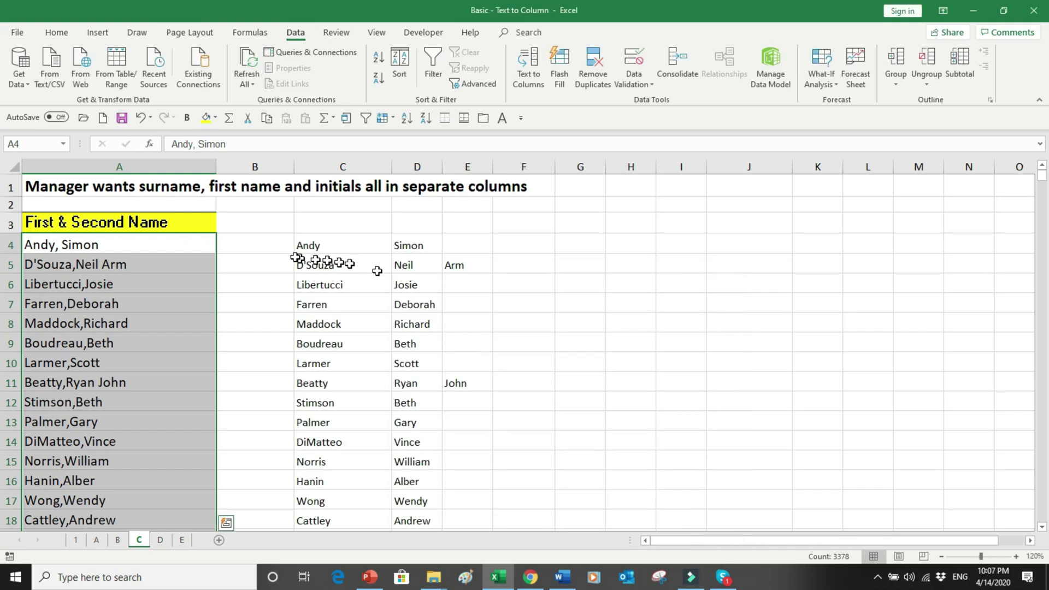
click(132, 246)
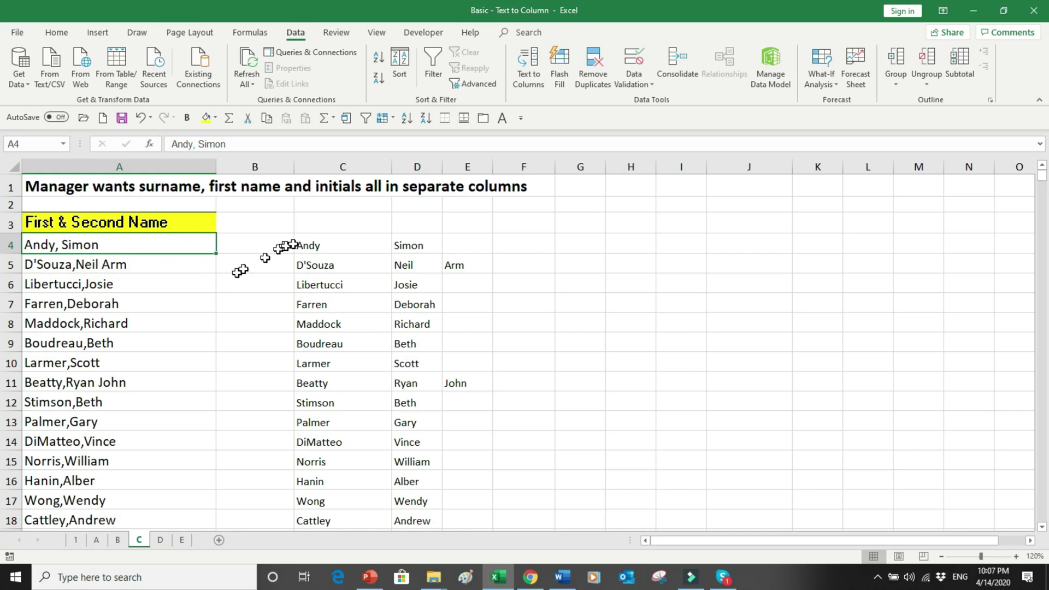
drag(303, 245, 468, 408)
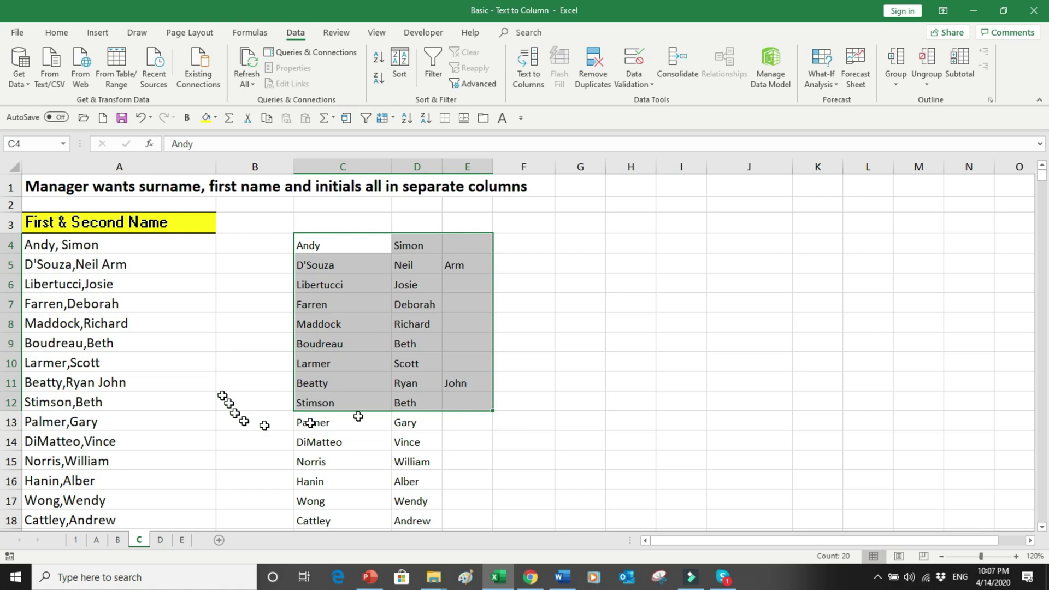
click(115, 322)
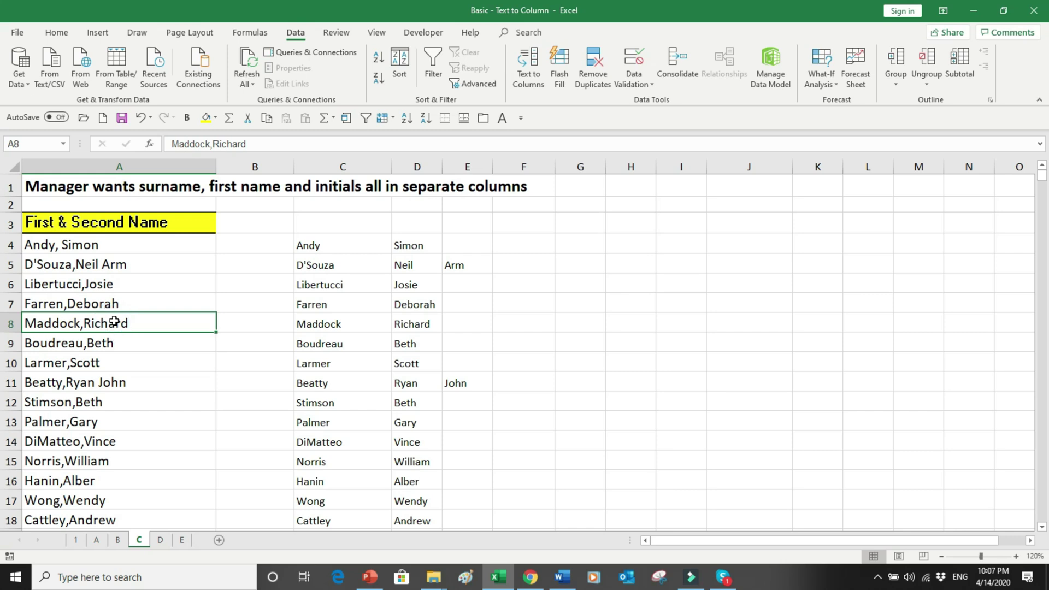
key(ctrl+Down)
scroll(114, 321, down, 1)
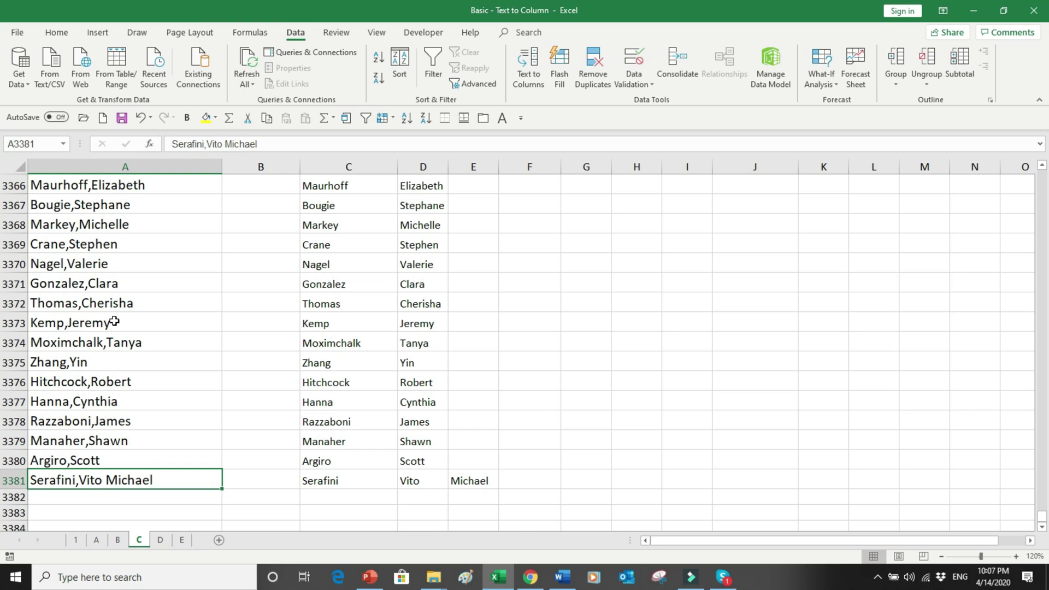
key(ctrl+Up)
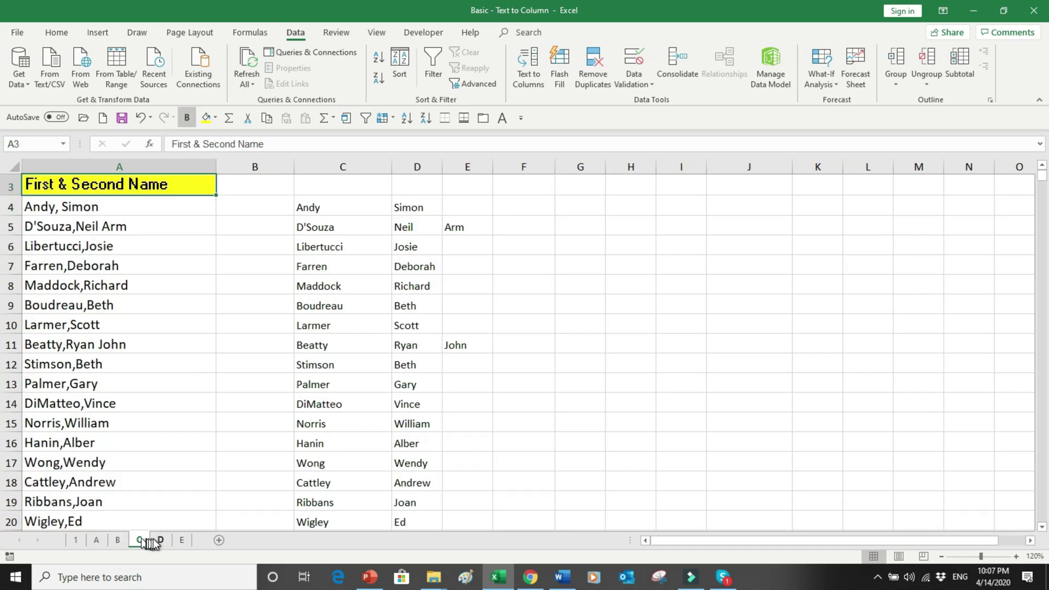
On sheet D, select the downloaded codes C3:C84 and launch Text to Columns.
click(160, 540)
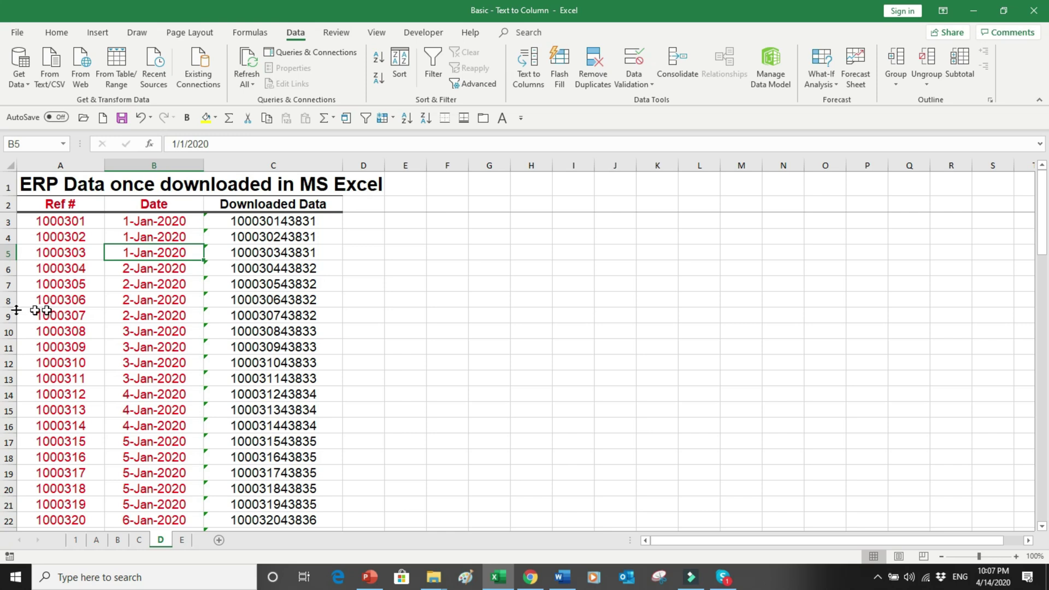
drag(62, 203, 129, 323)
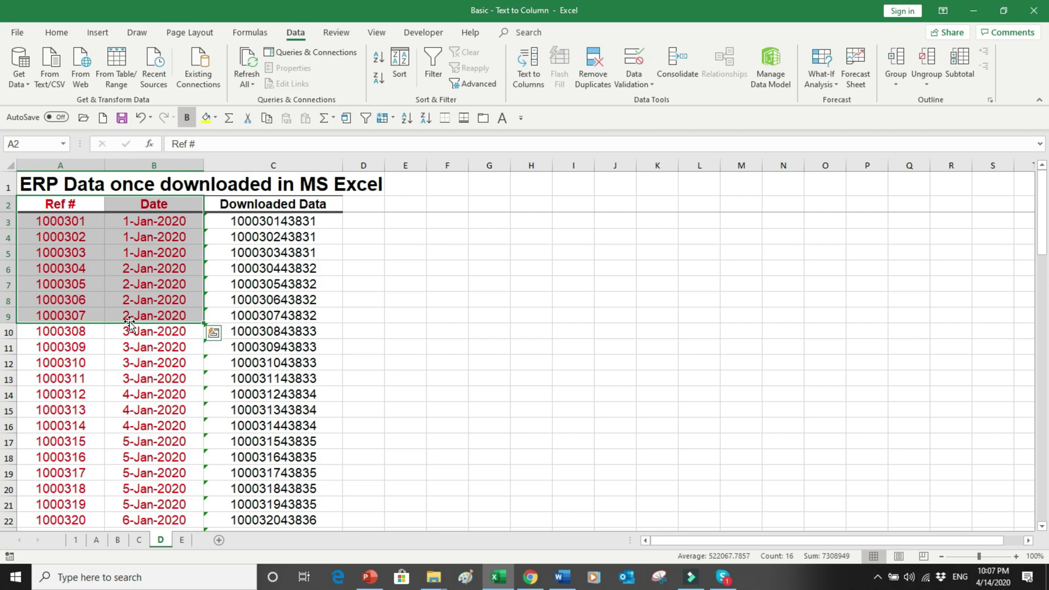
click(272, 163)
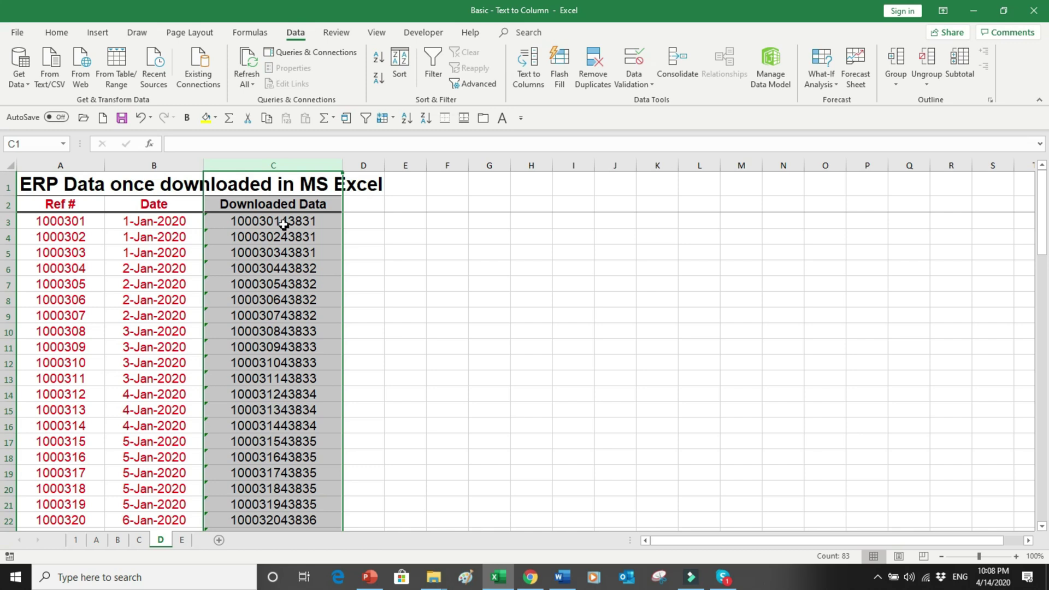
click(277, 221)
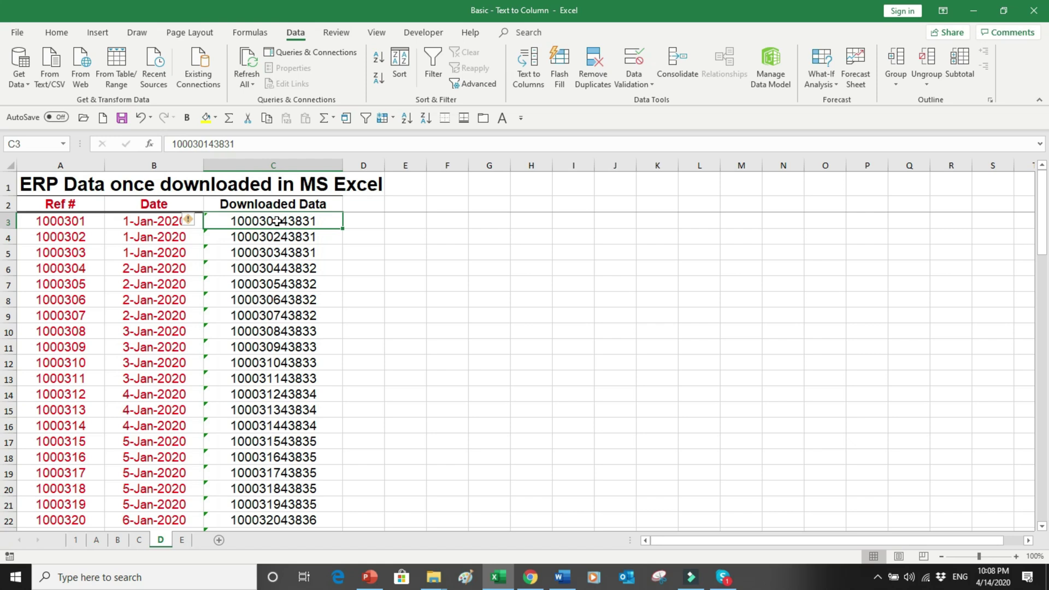
key(ctrl+shift+Down)
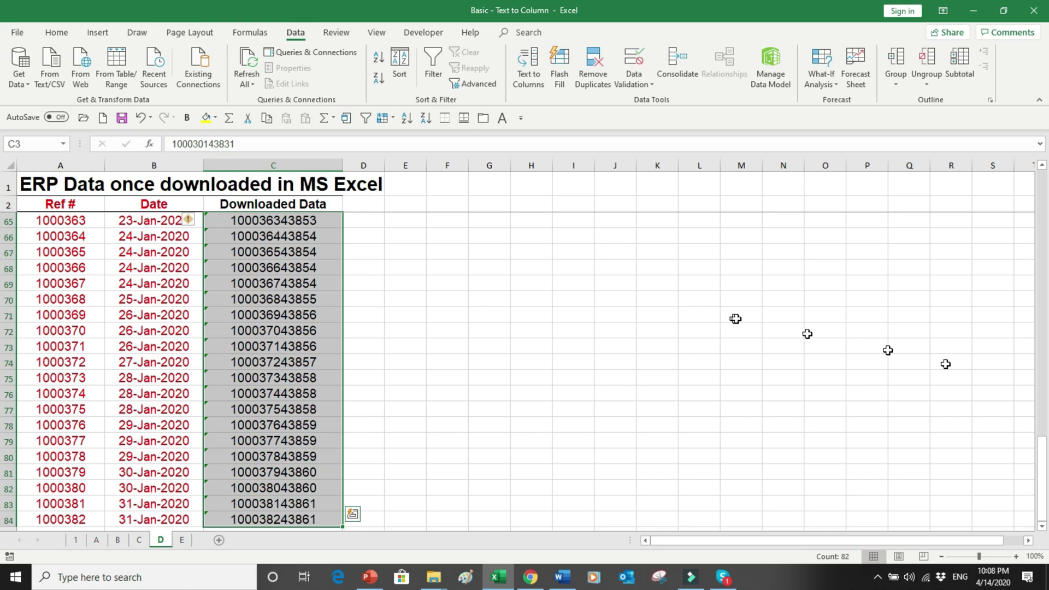
drag(1030, 461, 1043, 175)
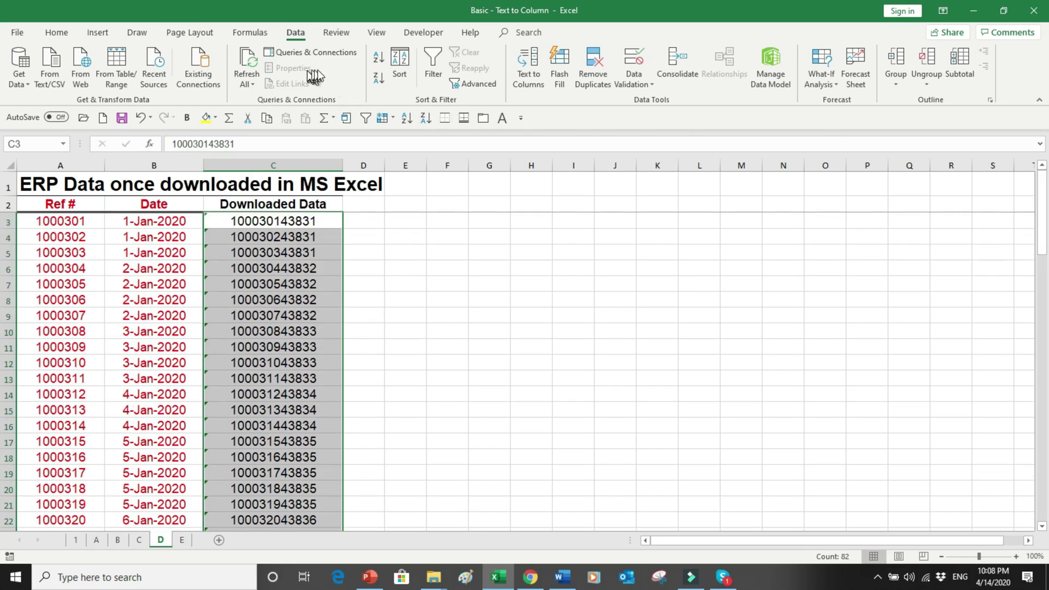
click(529, 67)
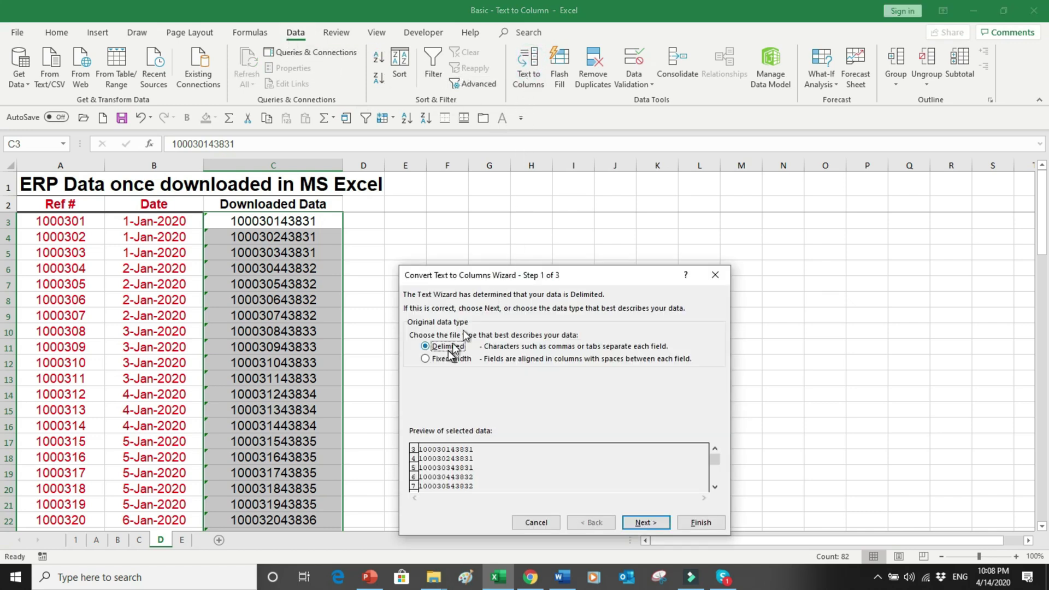
Choose Fixed width and place a column break after the seventh digit of each code.
click(444, 360)
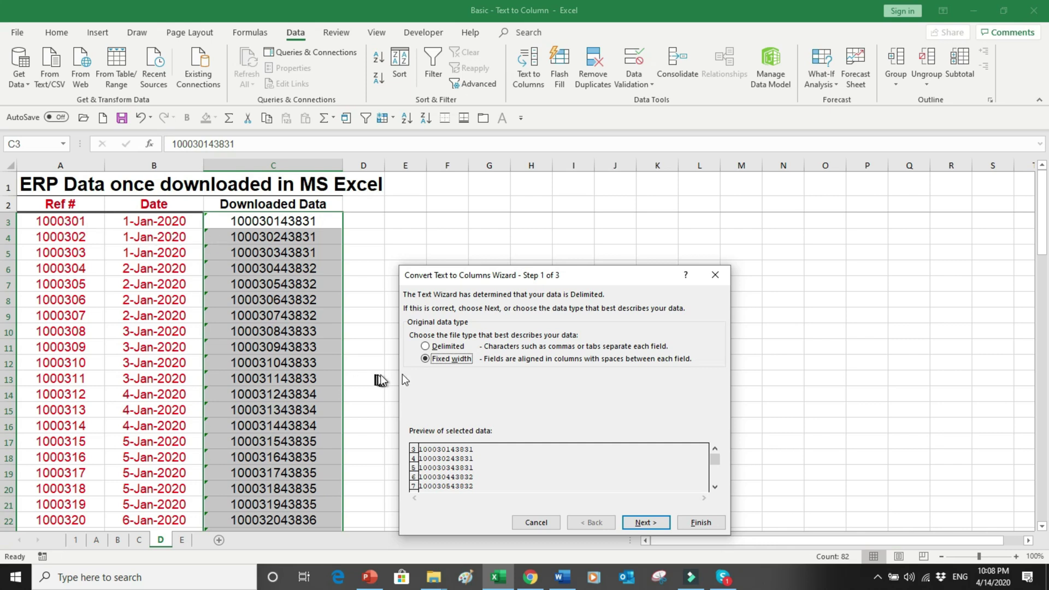
click(644, 522)
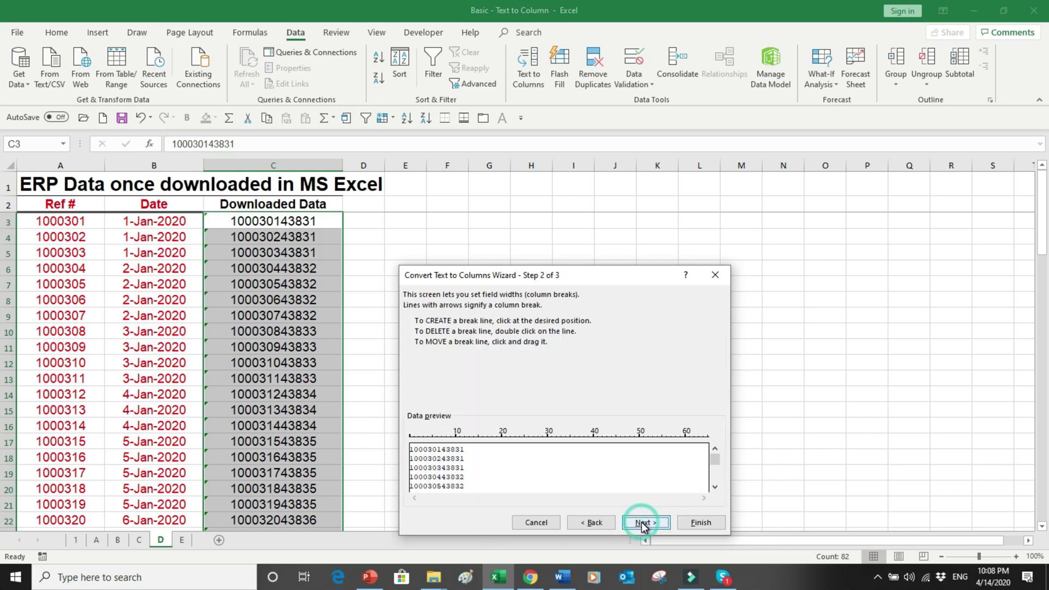
click(441, 440)
click(641, 523)
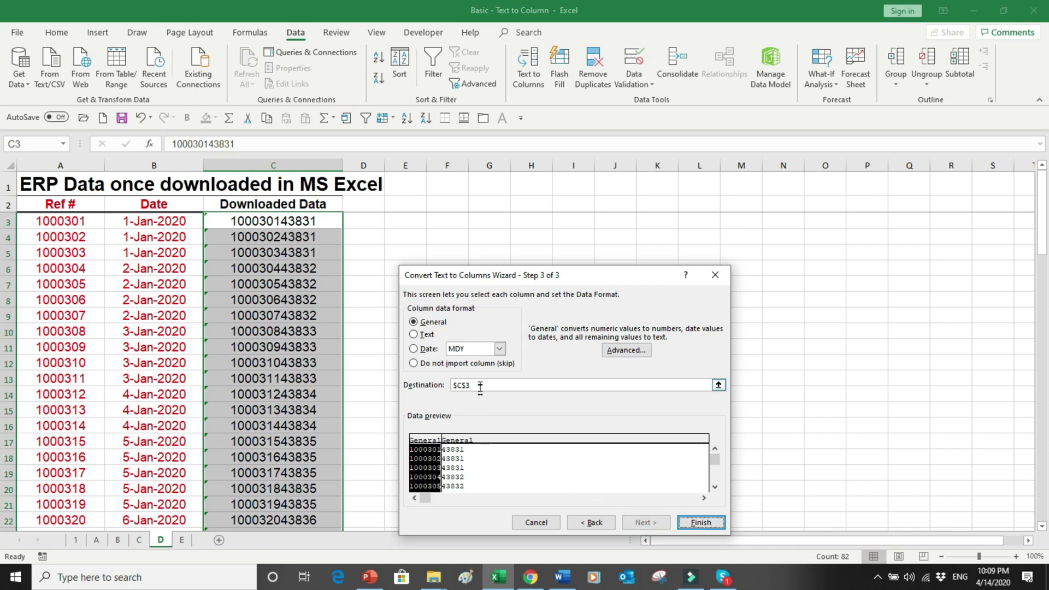
Send the split output to $D$3 with the second column as MDY dates, and finish.
click(481, 385)
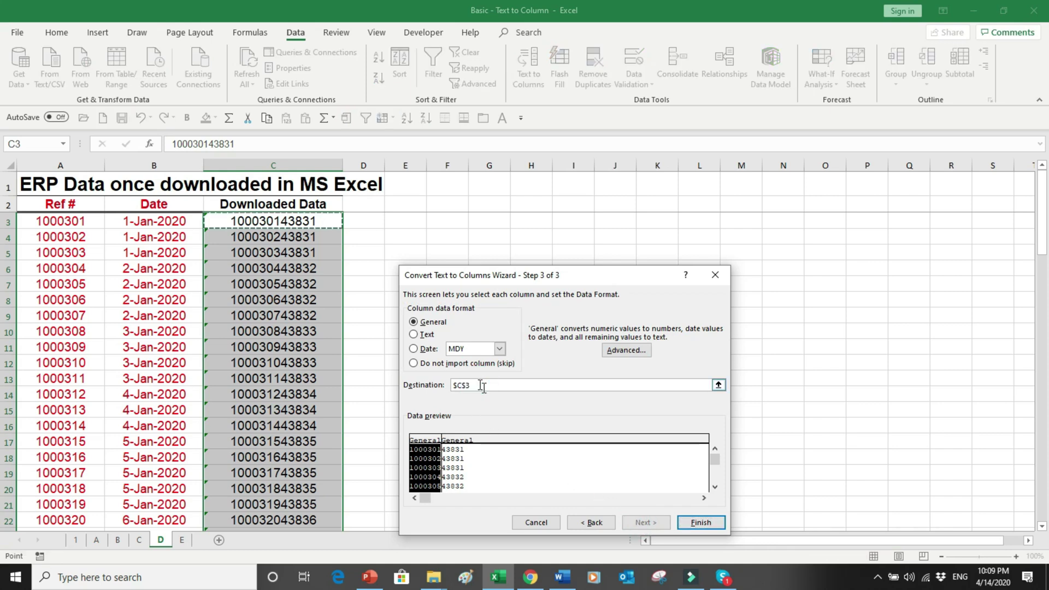
key(BackSpace)
key(BackSpace)
key(BackSpace)
key(BackSpace)
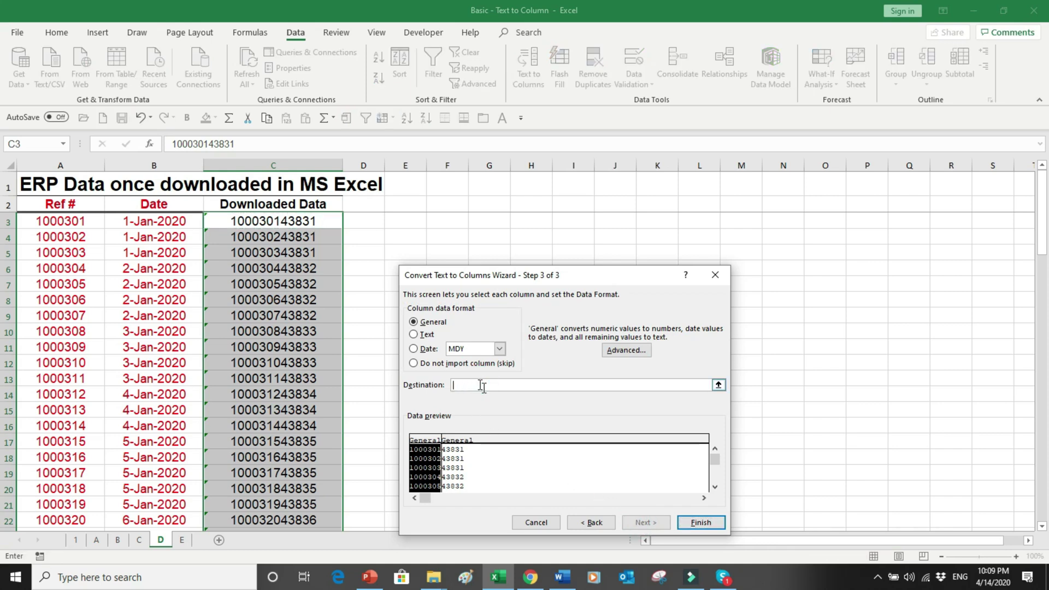
click(367, 217)
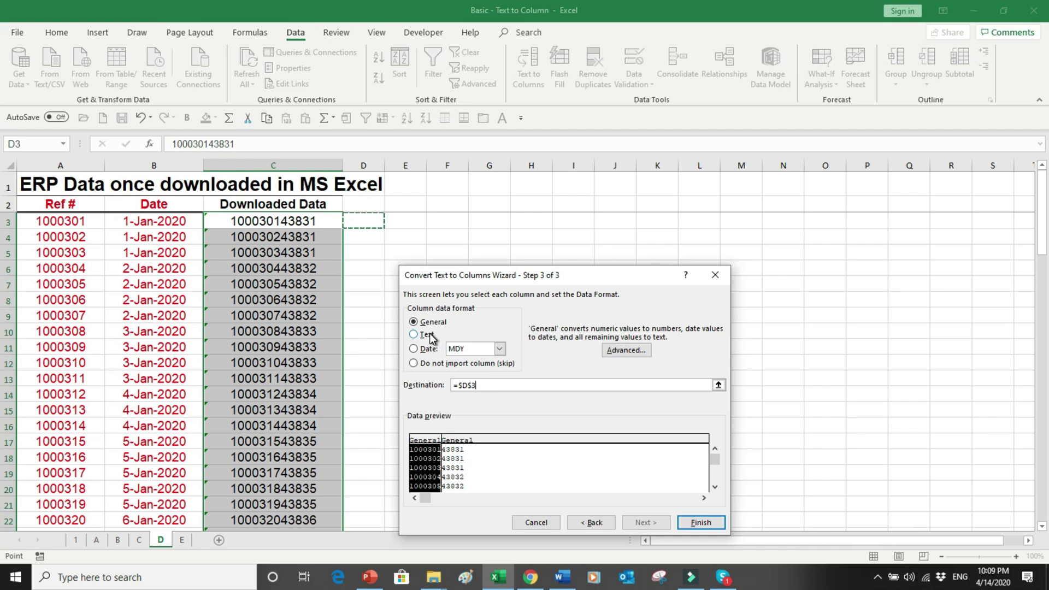
click(462, 437)
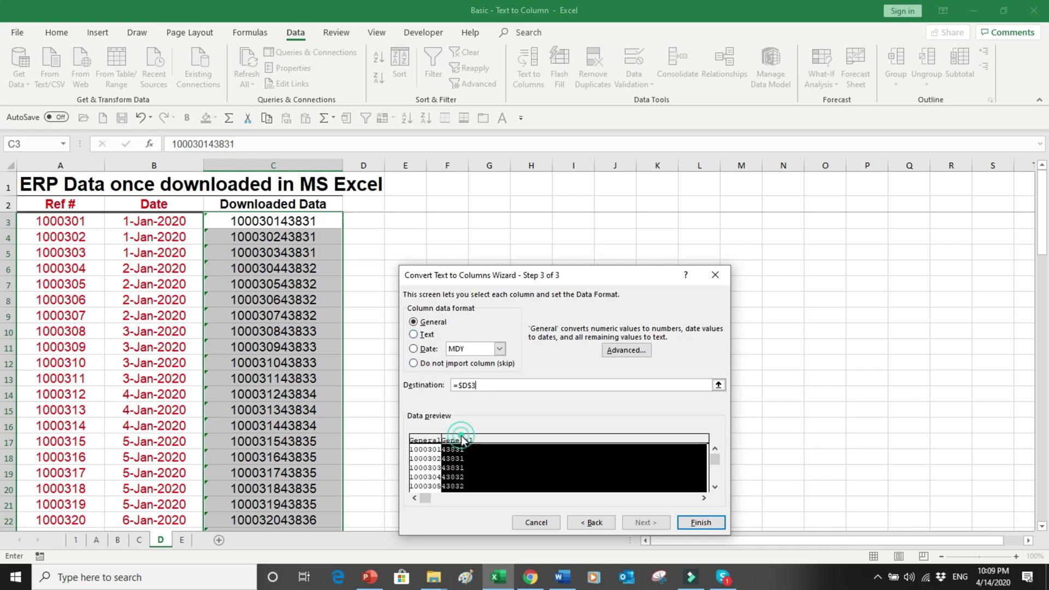
click(414, 348)
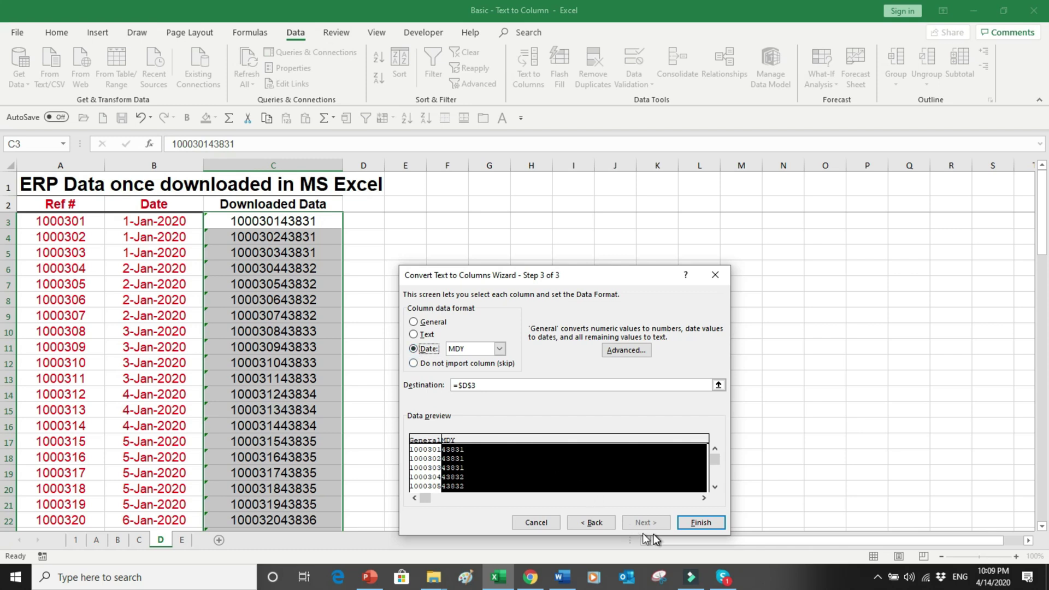
click(694, 522)
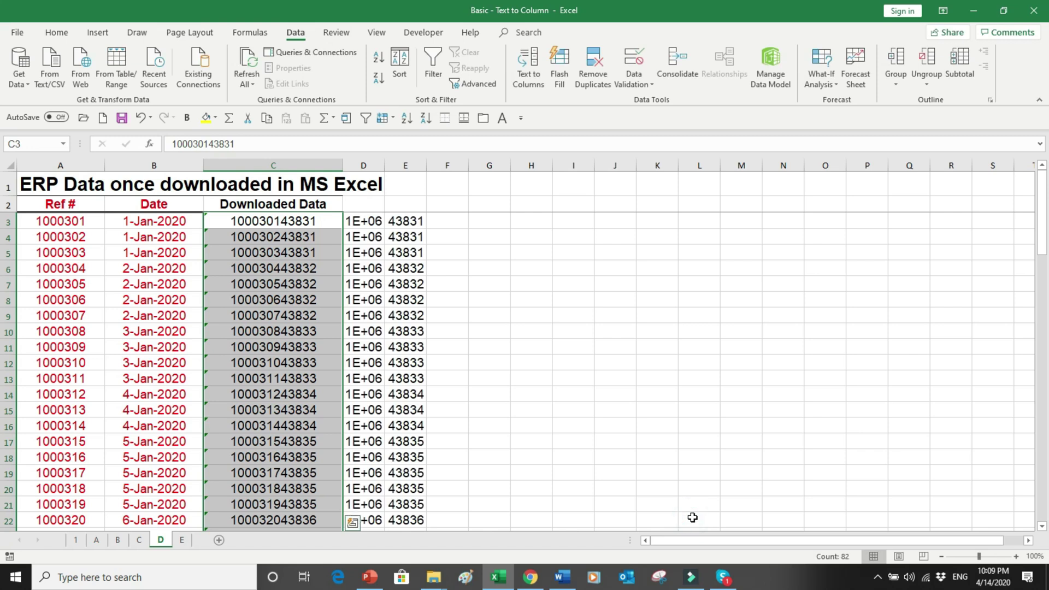
AutoFit columns D and E, then widen both so 1000301-style references show fully.
drag(365, 164, 401, 163)
double_click(386, 164)
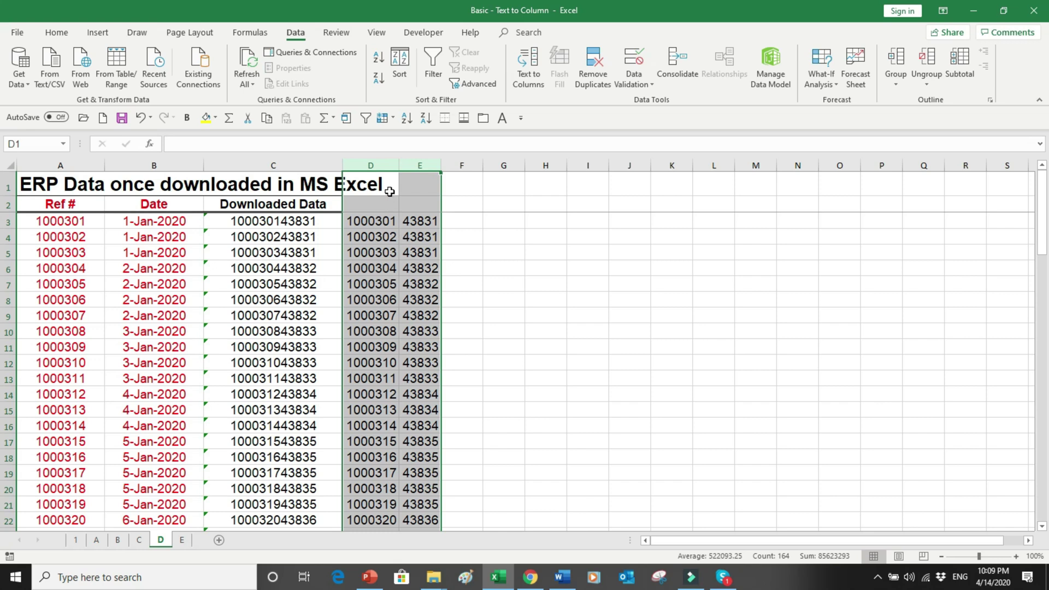
click(392, 186)
drag(397, 166, 422, 166)
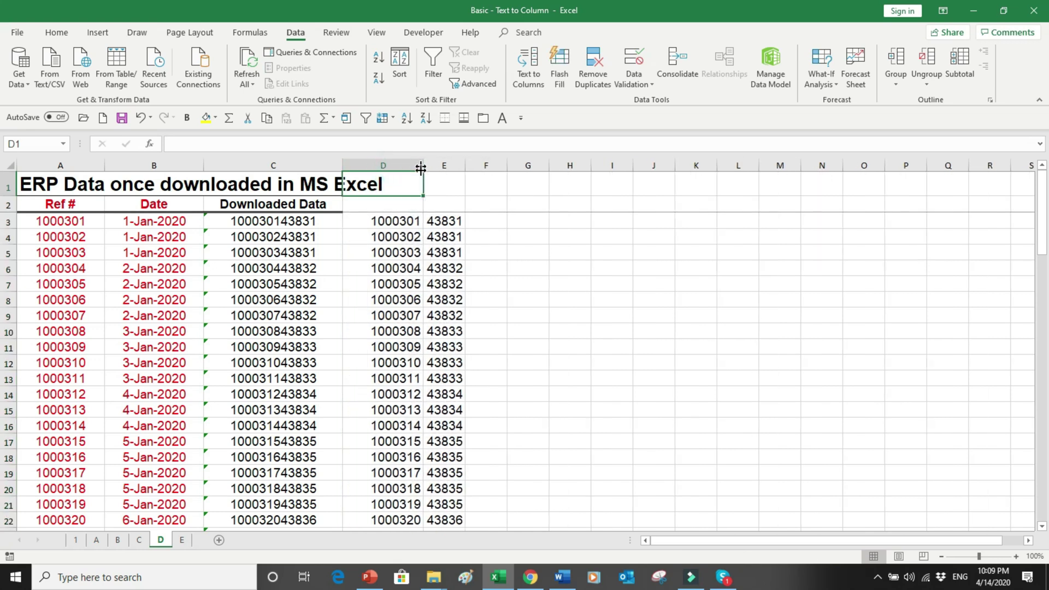
drag(385, 206, 384, 307)
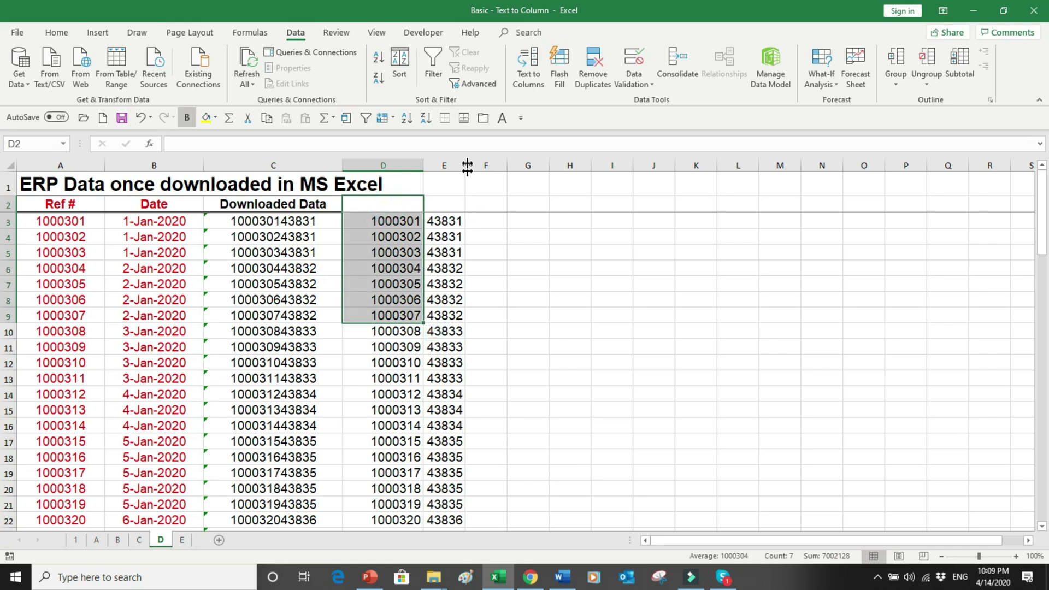
drag(468, 163, 538, 167)
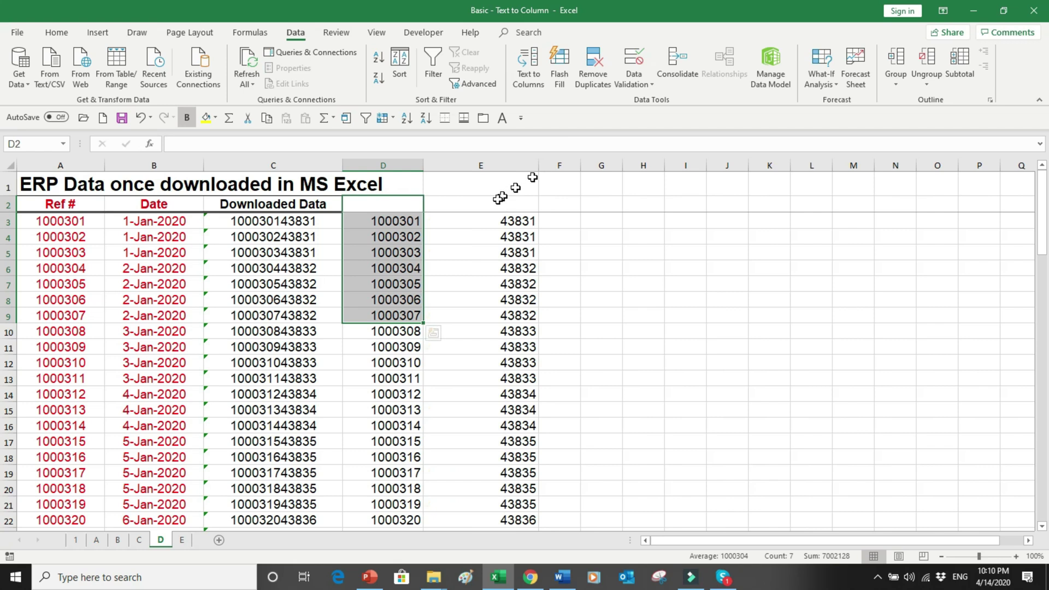
Select the date serials in E3:E84.
click(480, 222)
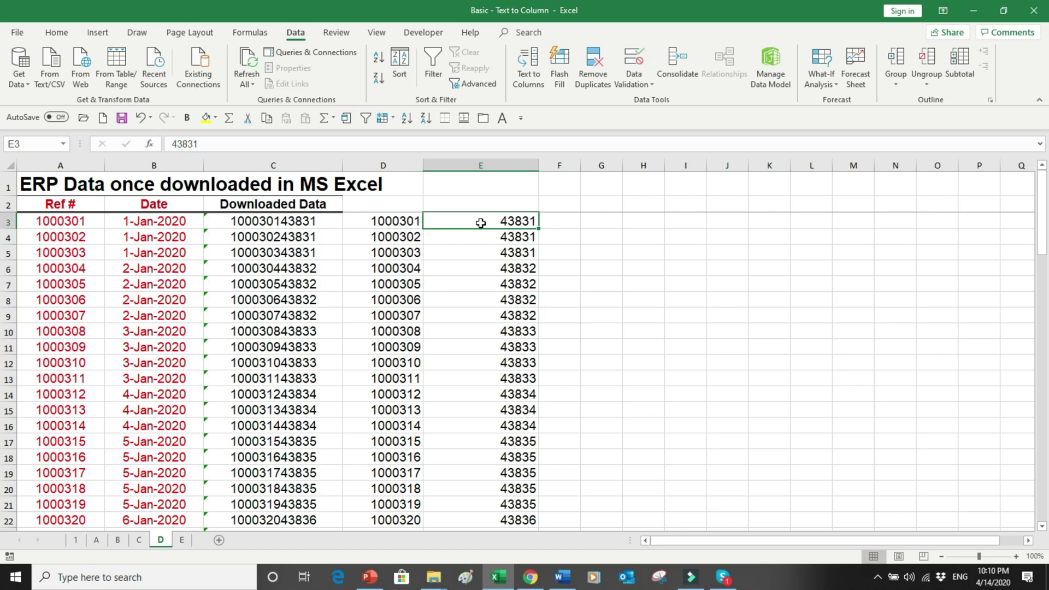
key(ctrl+shift+Down)
key(ctrl+q)
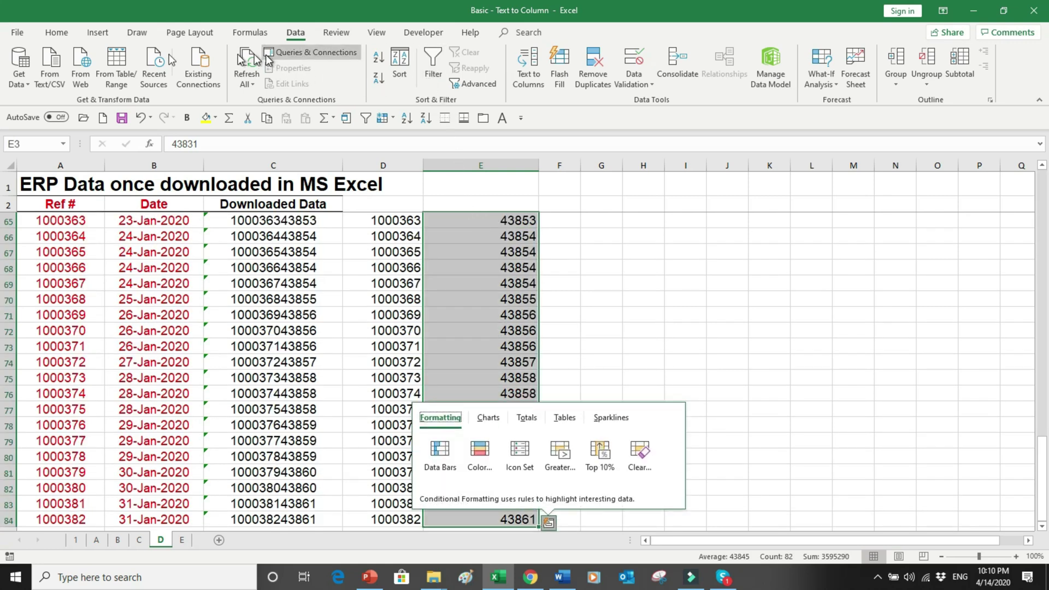
click(57, 32)
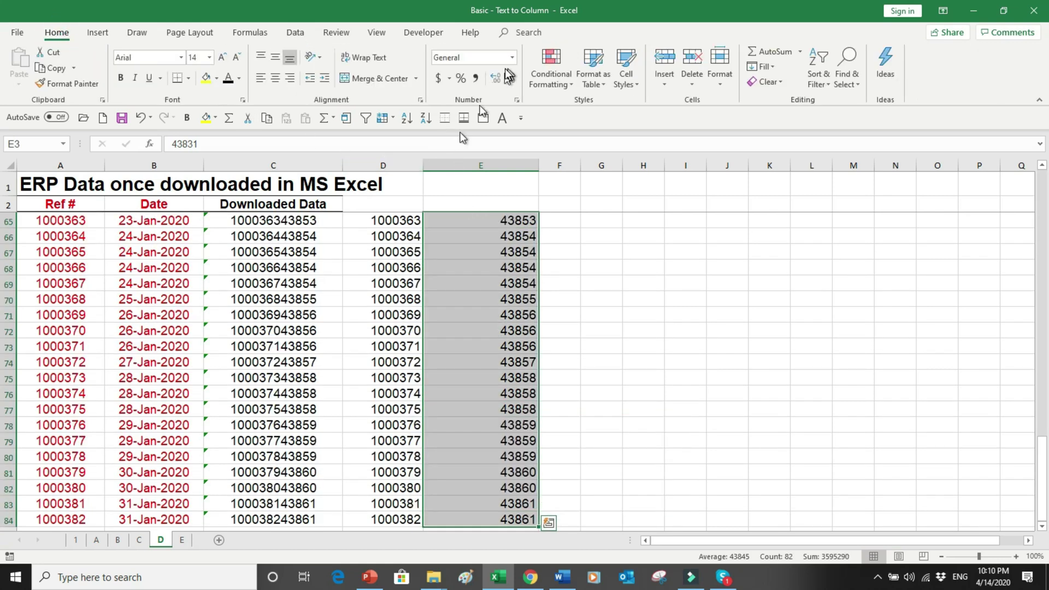
Format the column E serials as 14-Mar-12 style dates and centre them.
click(517, 101)
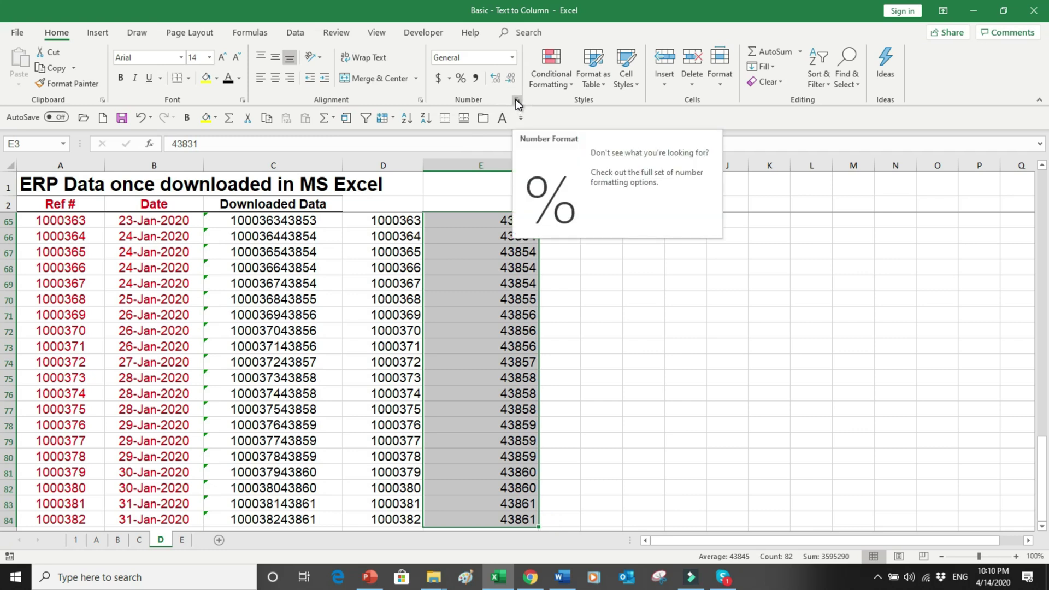
click(517, 102)
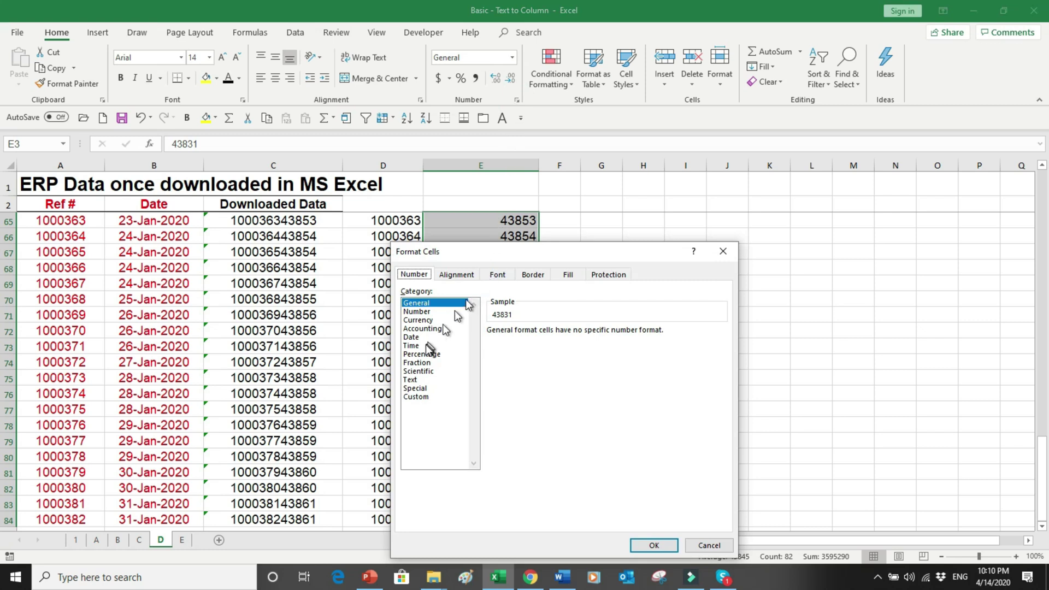
click(412, 337)
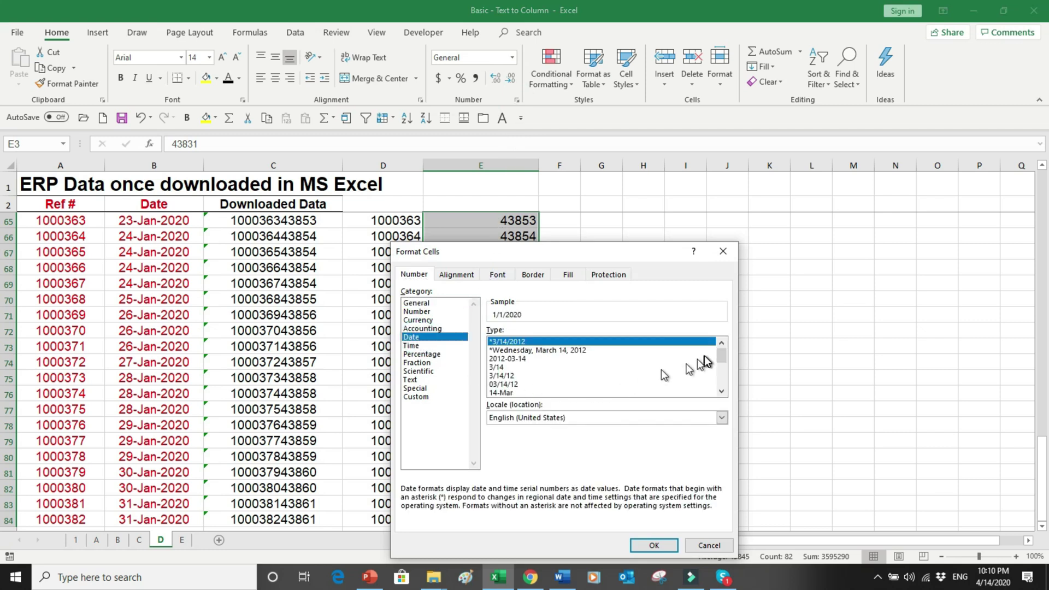
mouse_move(719, 355)
mouse_down()
mouse_move(723, 377)
mouse_move(723, 366)
mouse_up()
click(514, 360)
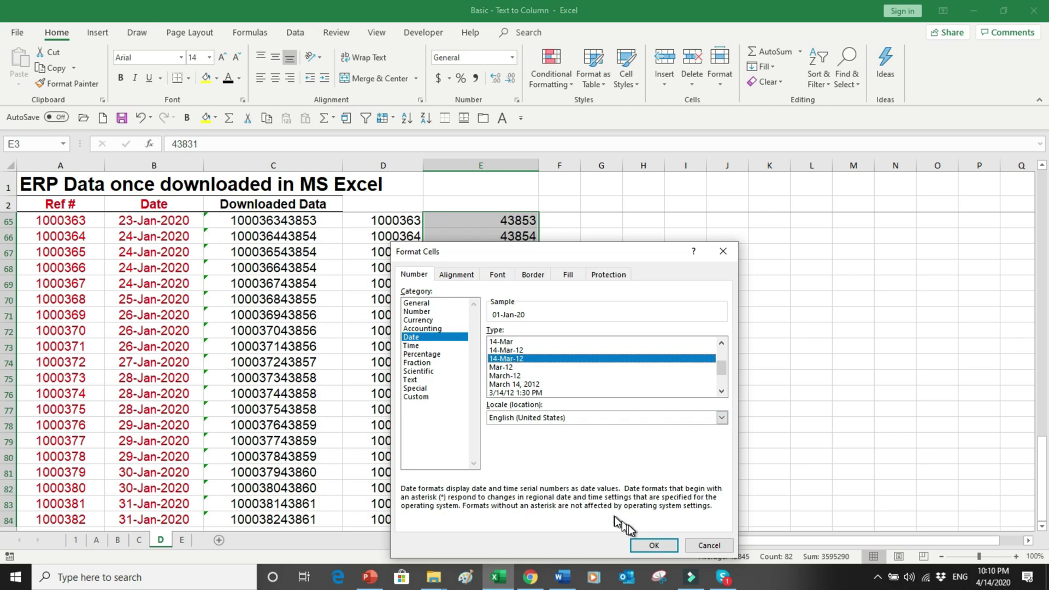
click(638, 543)
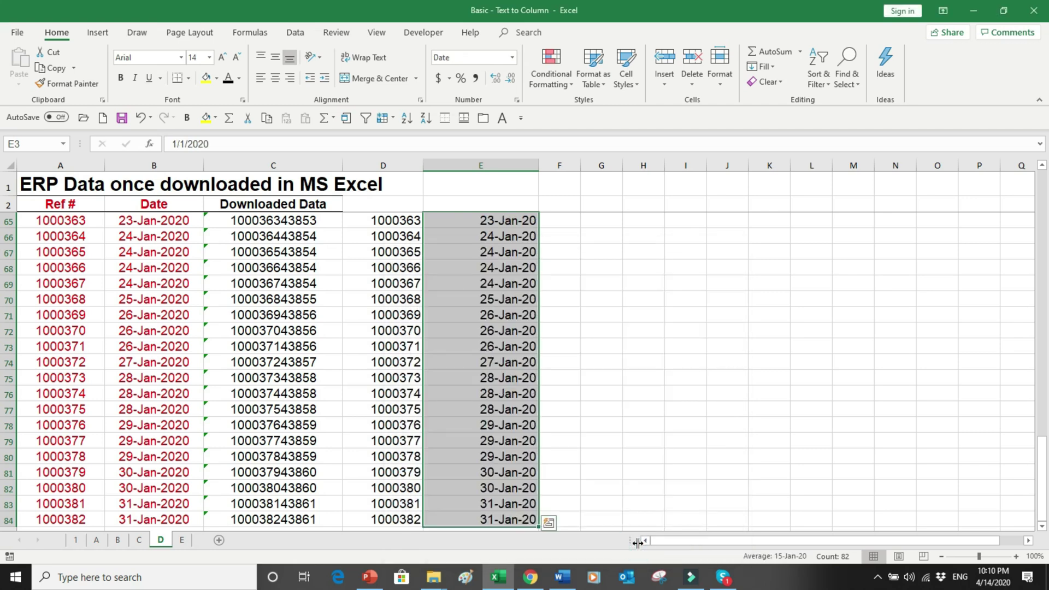
click(275, 78)
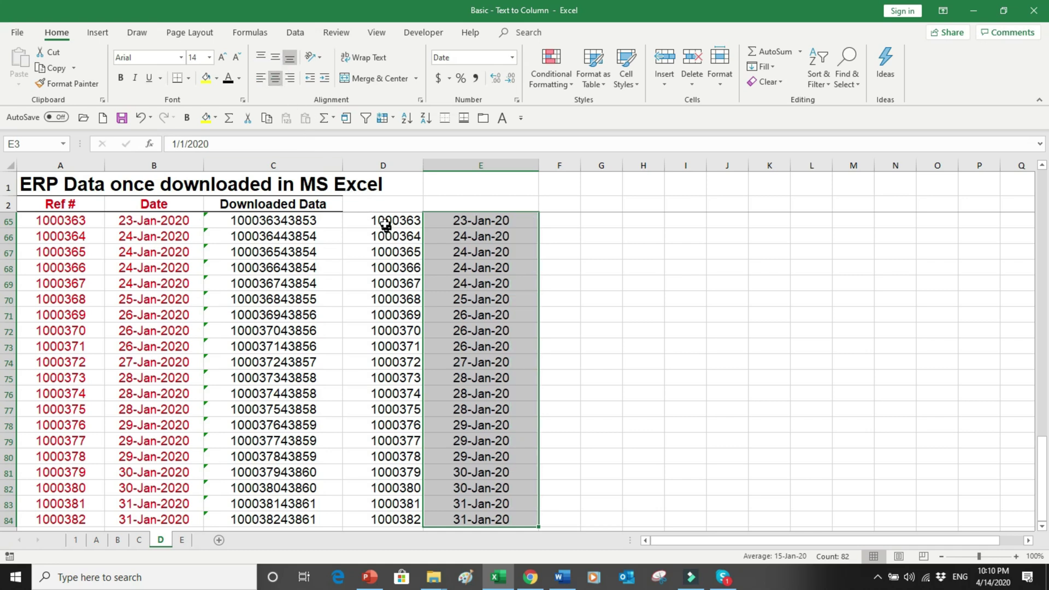
Centre column D's reference numbers, spot-check a few cells, then select columns D and E.
click(386, 165)
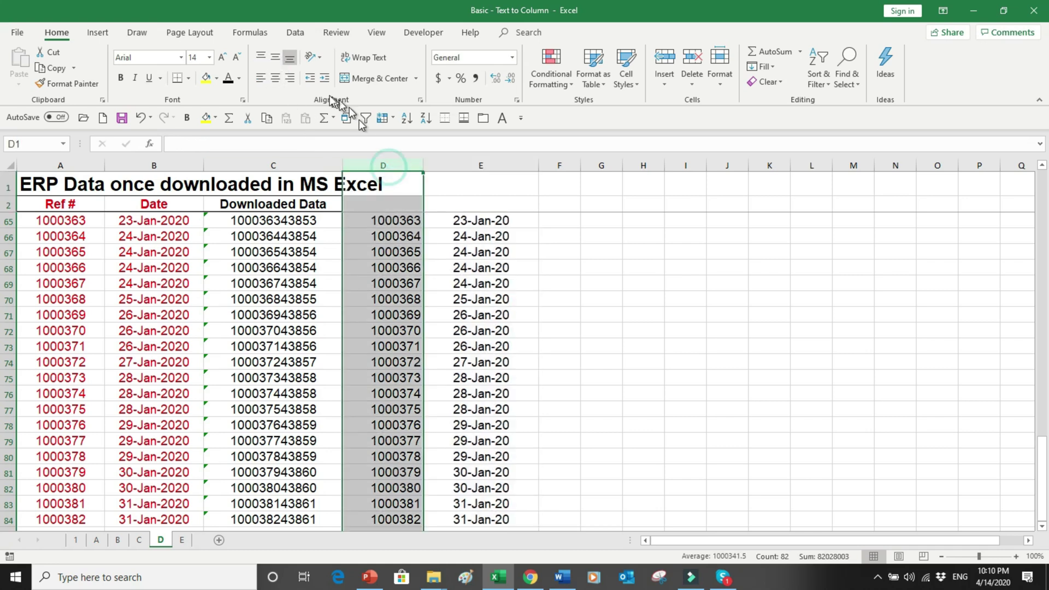
click(276, 79)
click(377, 252)
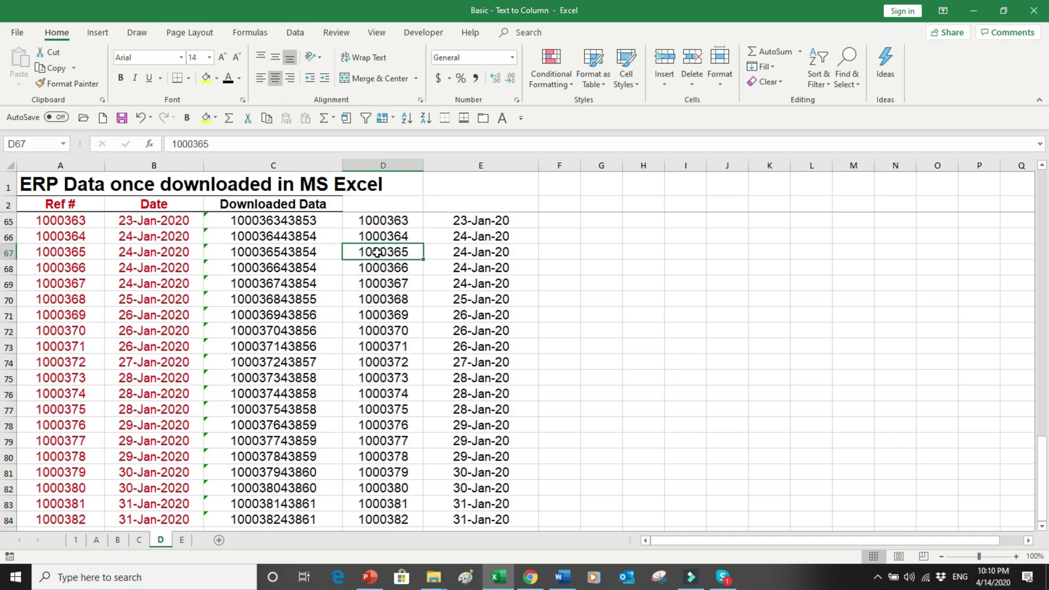
click(376, 219)
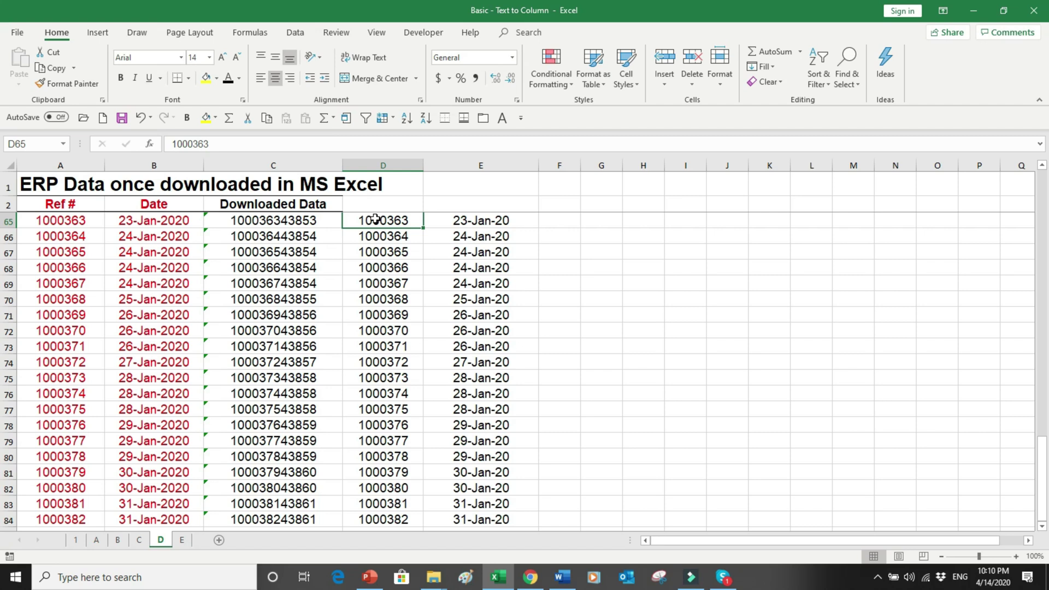
click(378, 164)
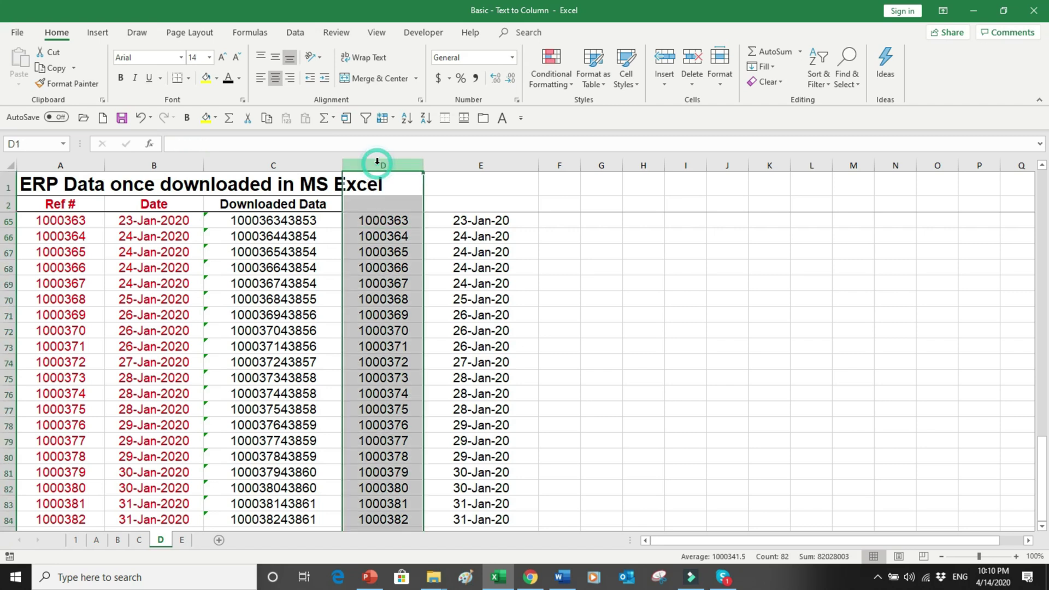
click(470, 164)
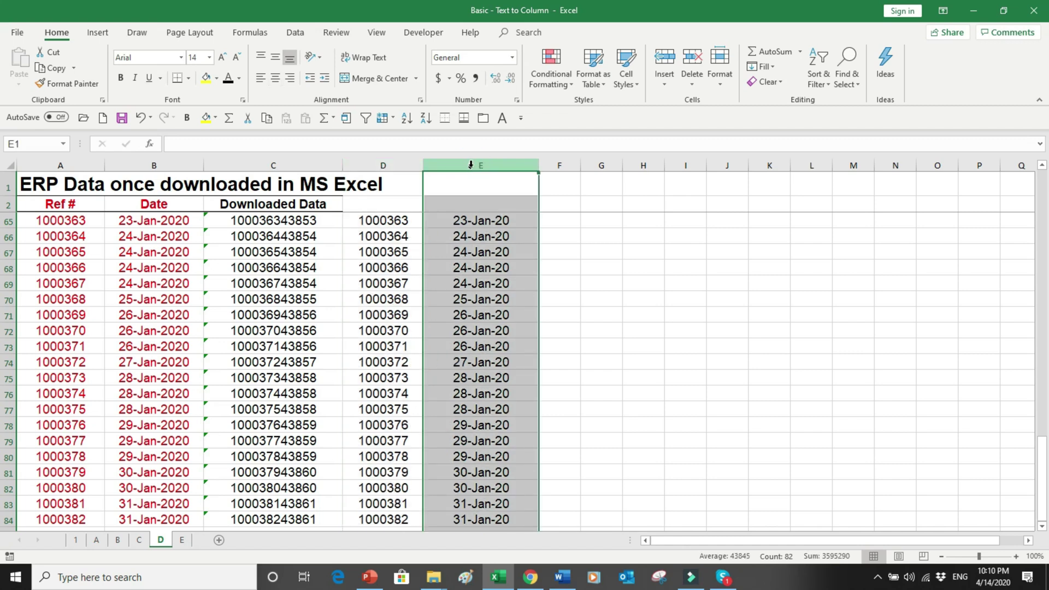
On sheet E, confirm the postal codes end at row 41471 and narrow column B.
click(184, 540)
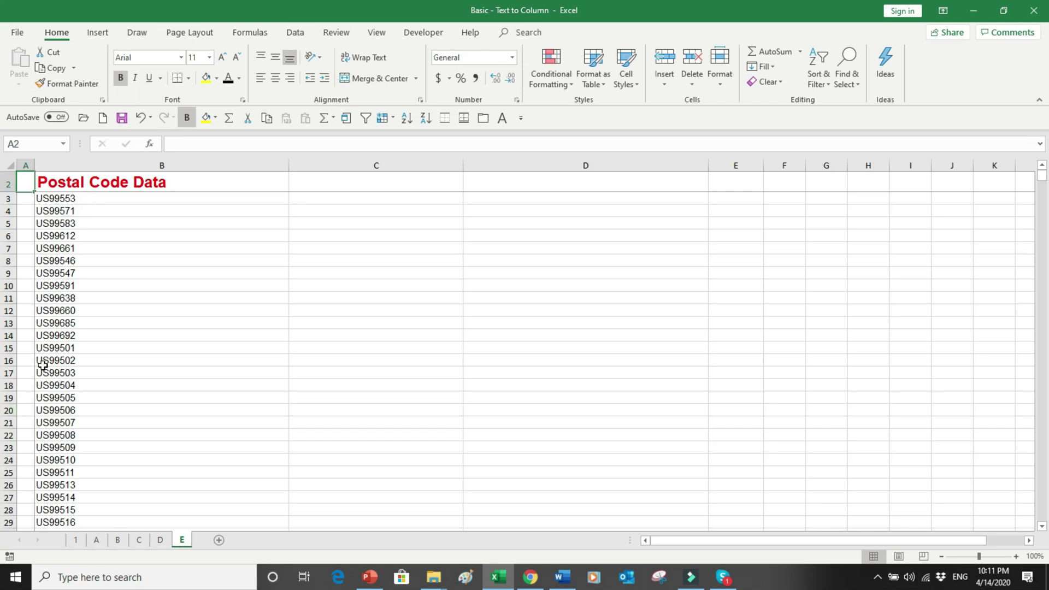
click(64, 199)
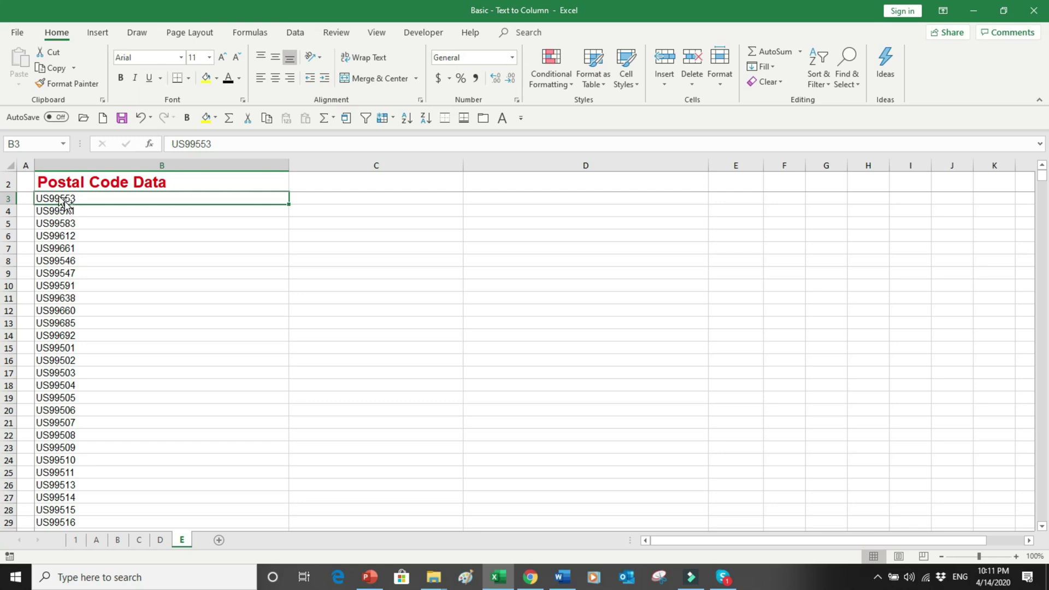
key(ctrl+Down)
key(Down)
key(Down)
key(Up)
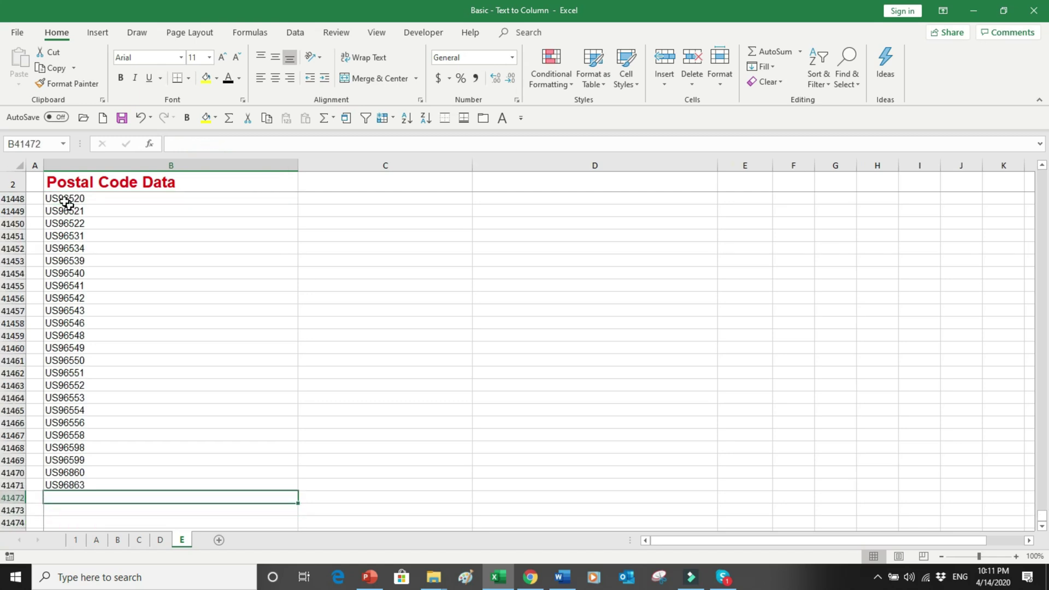
key(Up)
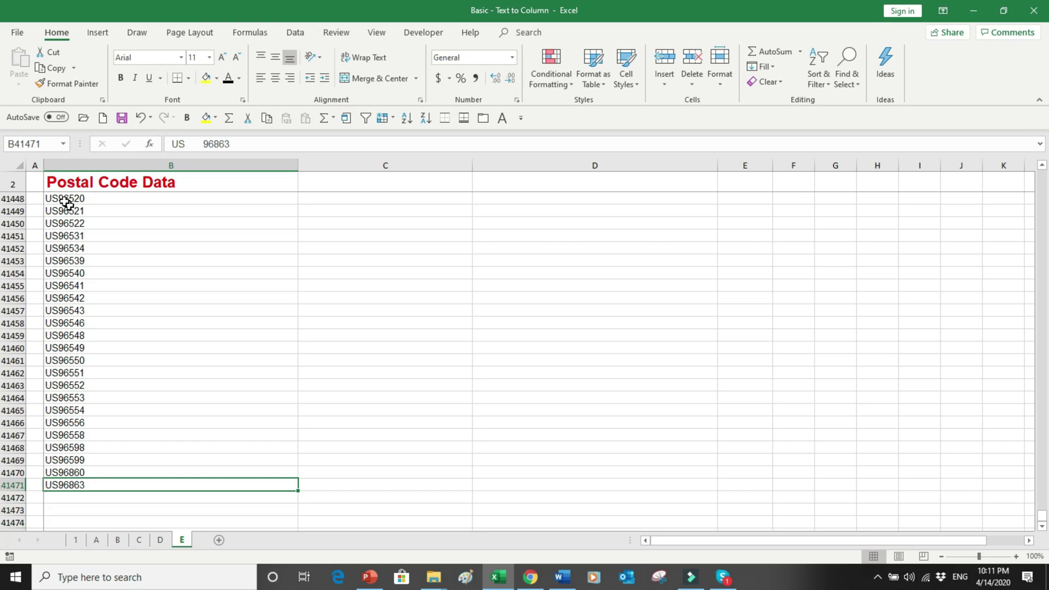
key(ctrl+Up)
key(Down)
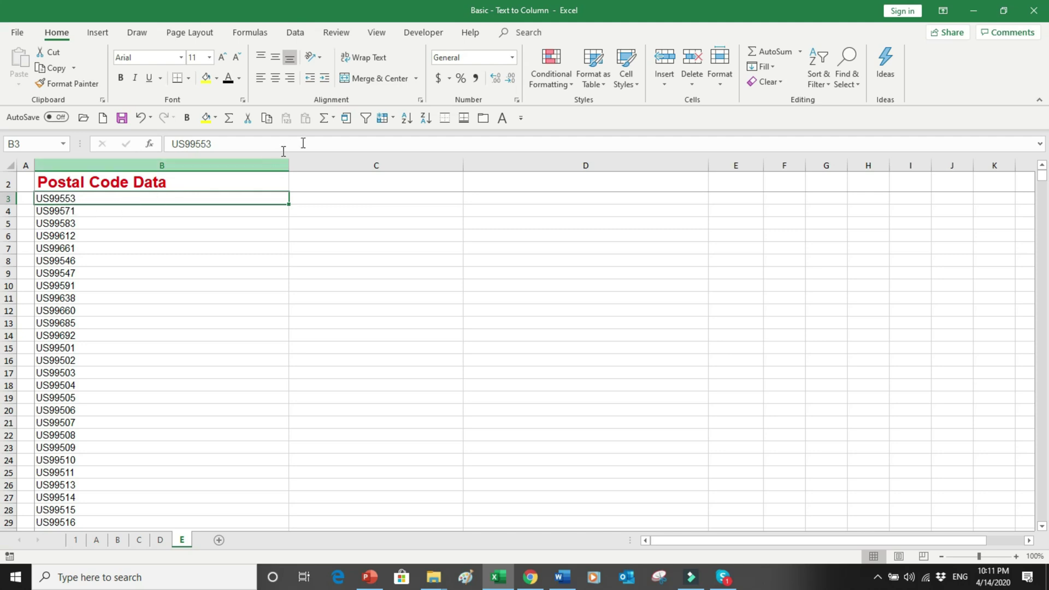
drag(287, 161, 182, 178)
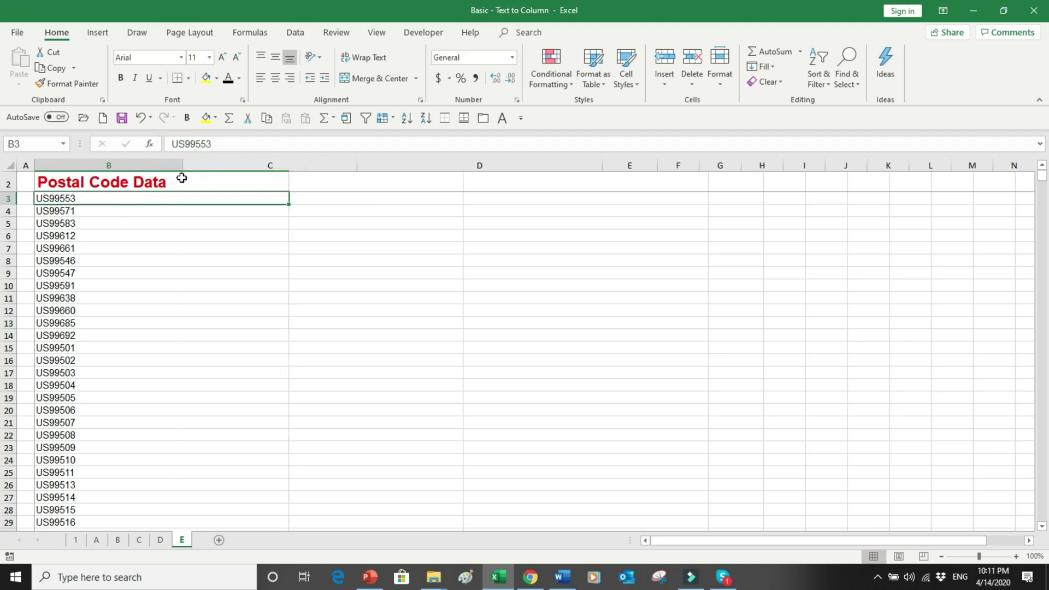
click(226, 188)
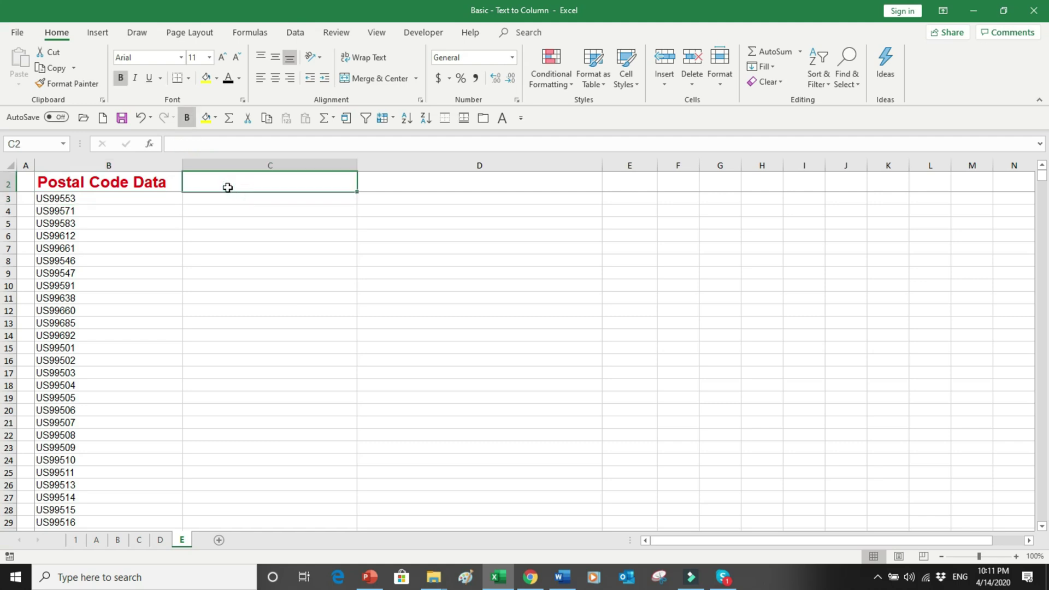
Enter headers Country in C2 and Postal Code in D2, then select the postal codes down from B3.
text(Count)
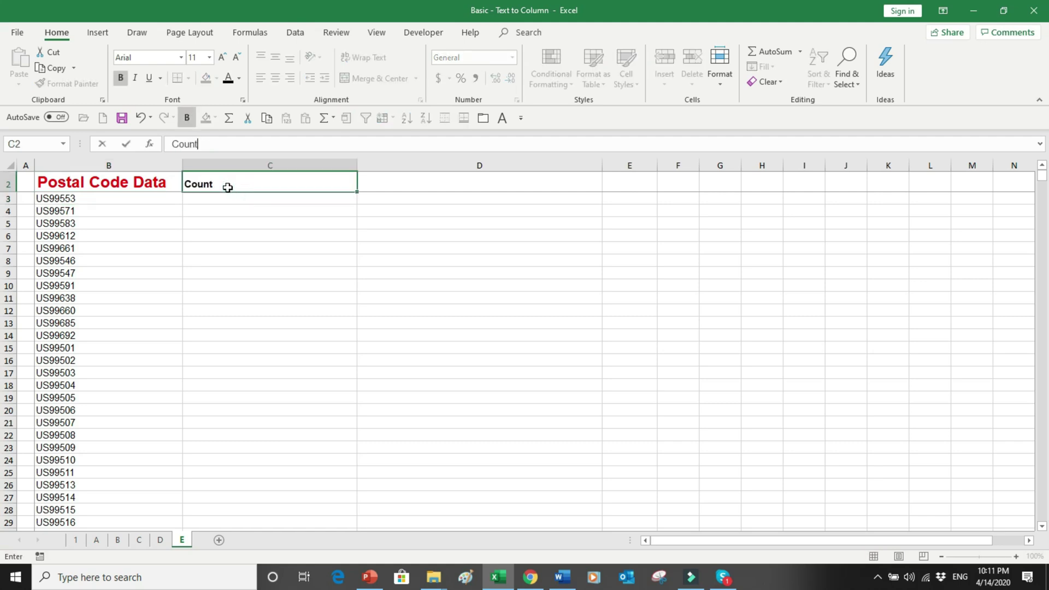
text(ry)
key(Tab)
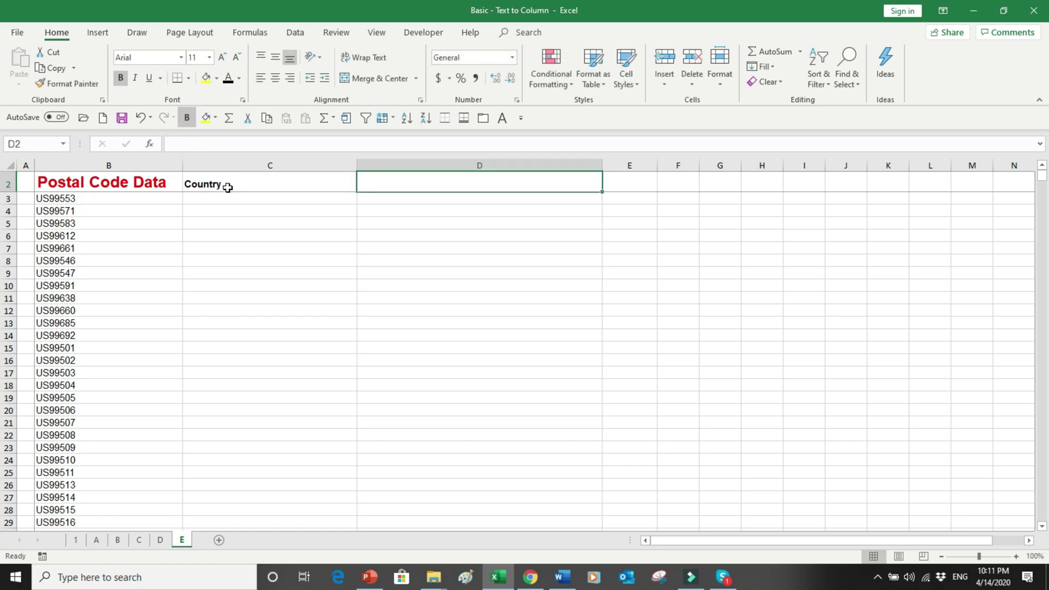
text(Po)
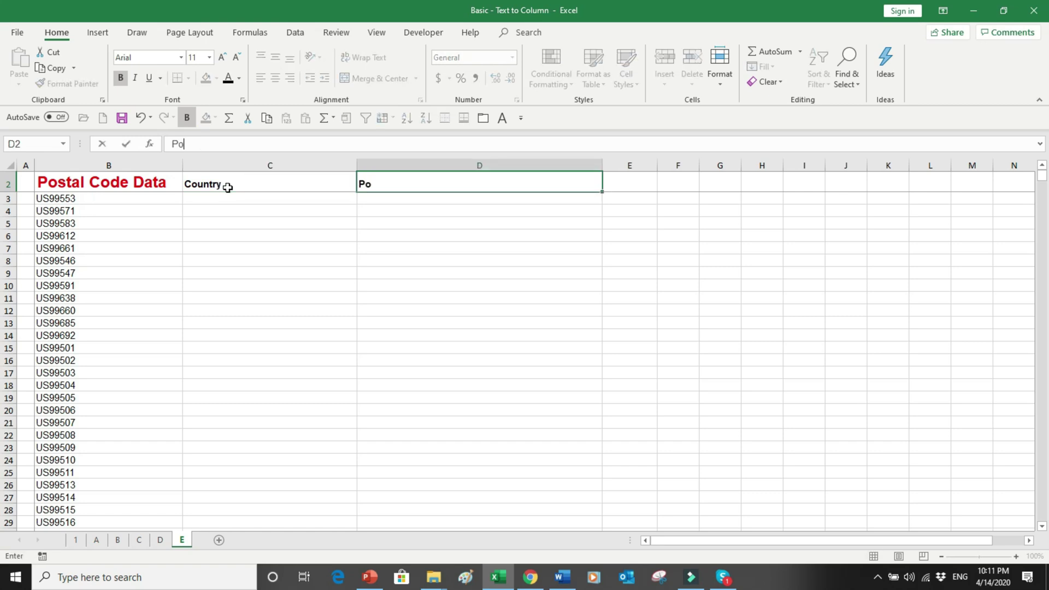
text(stal Code)
key(Return)
key(Left)
key(Left)
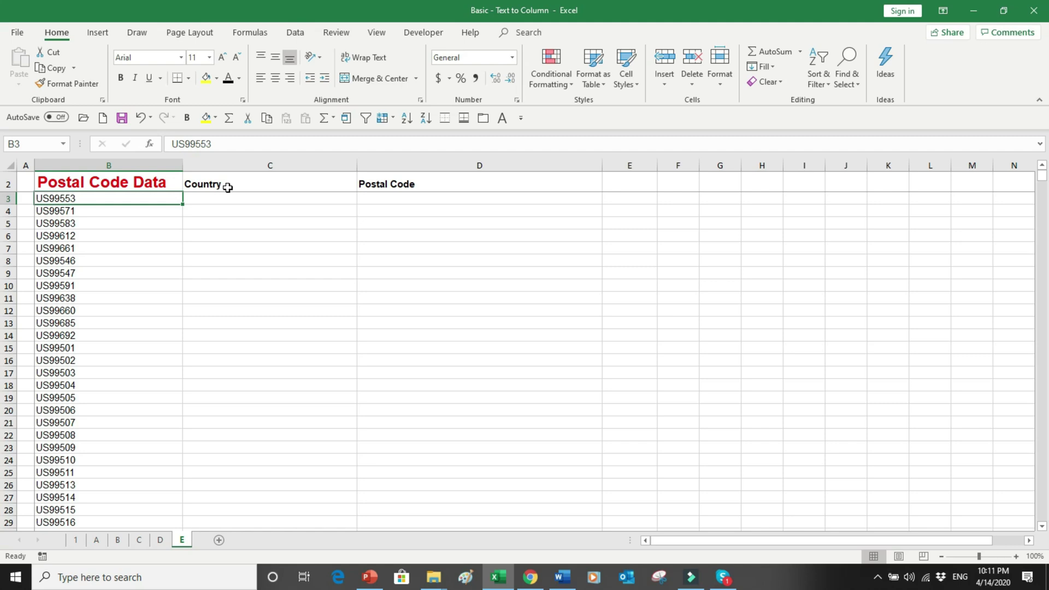
key(ctrl+shift+Down)
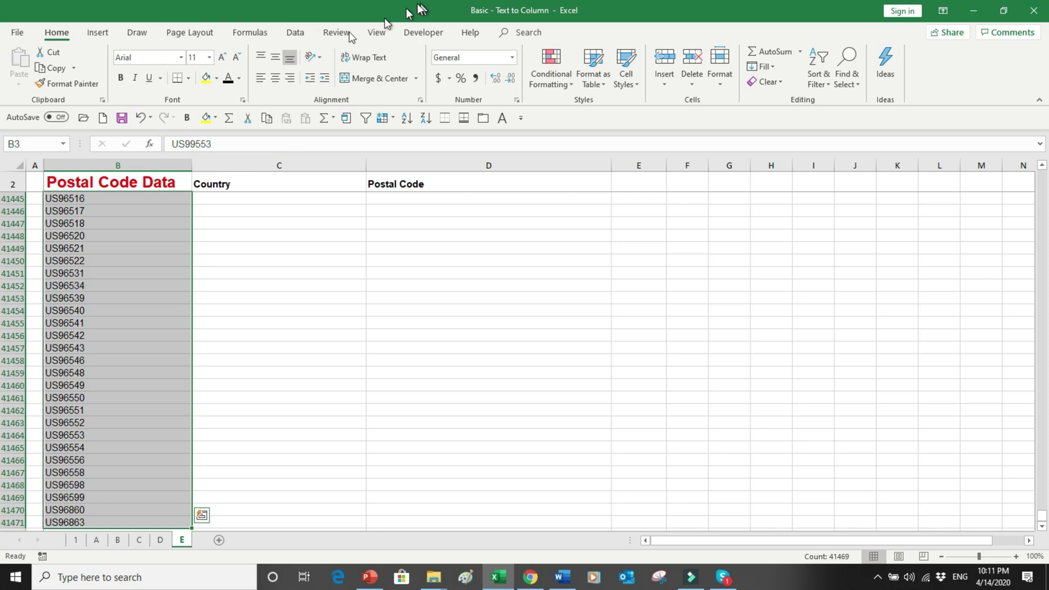
Start Text to Columns with Fixed width and a break after the two-letter 'US' prefix.
click(295, 33)
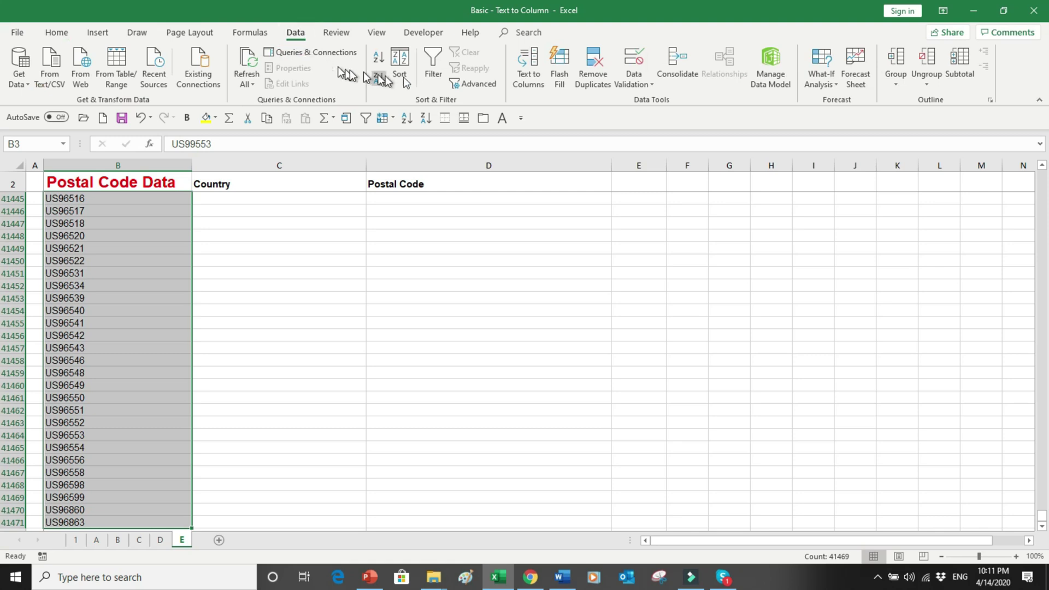
click(522, 79)
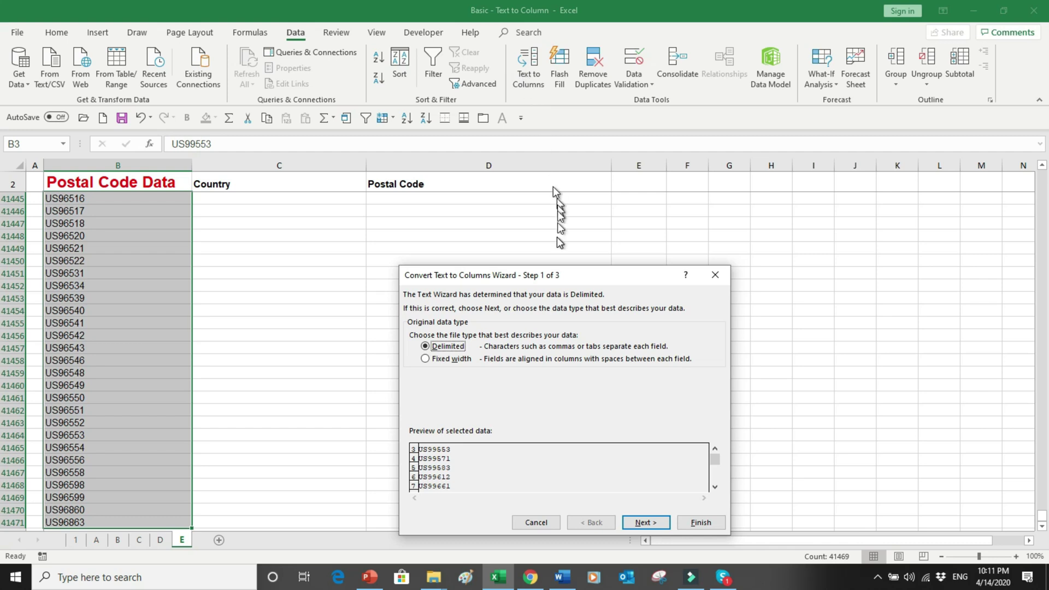
click(427, 358)
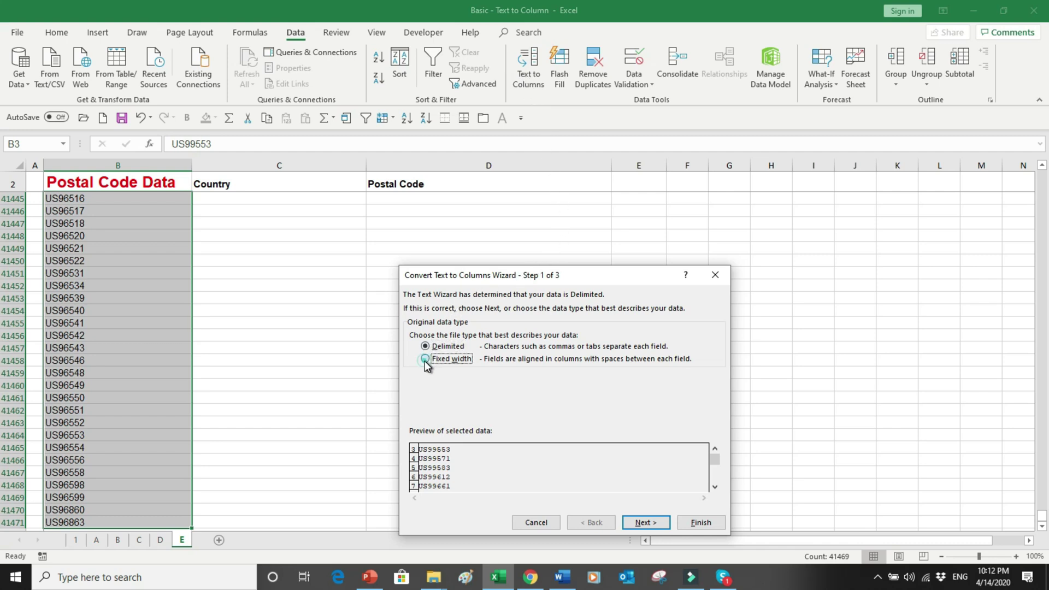
click(645, 524)
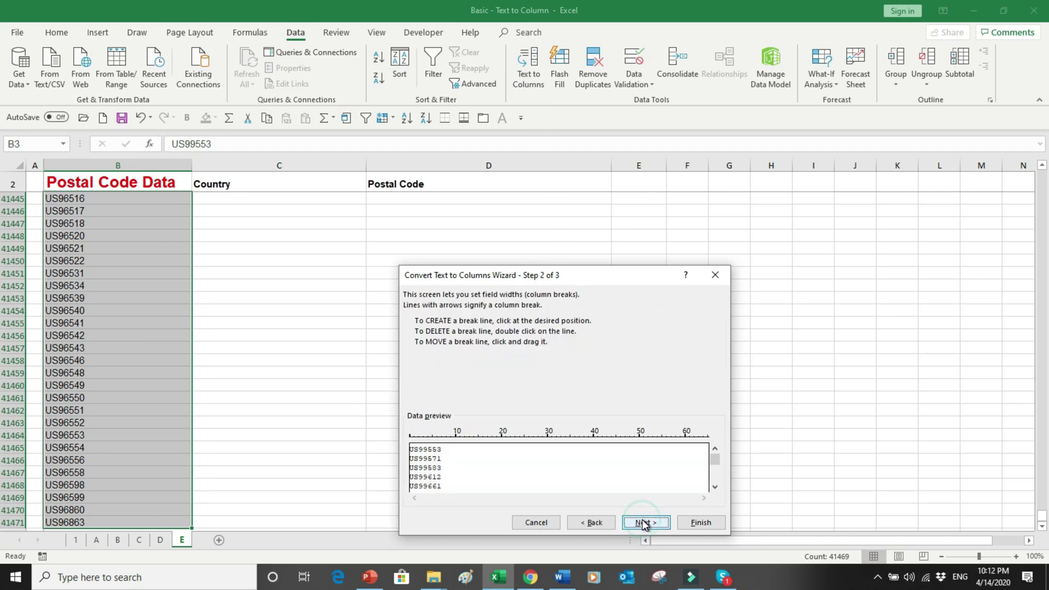
click(419, 444)
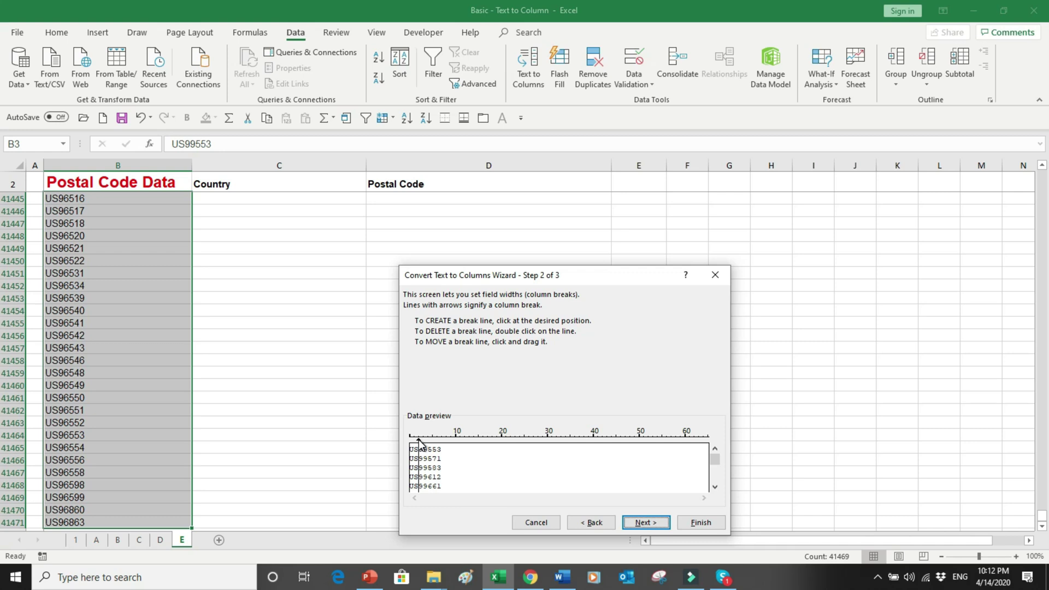
click(628, 522)
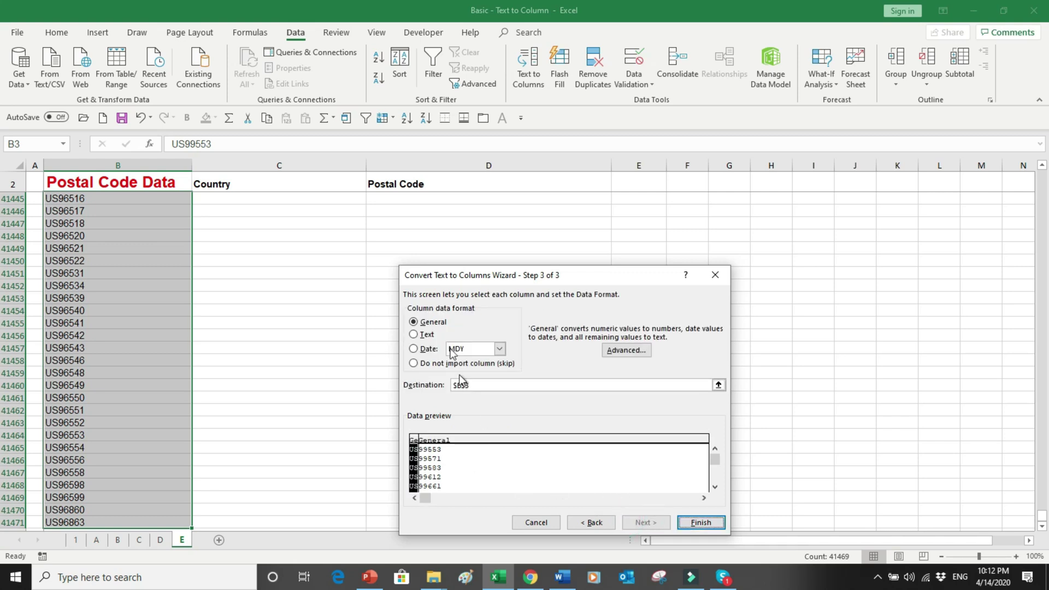
Set the country column to Text, the destination to $C$3, and finish the split.
click(430, 335)
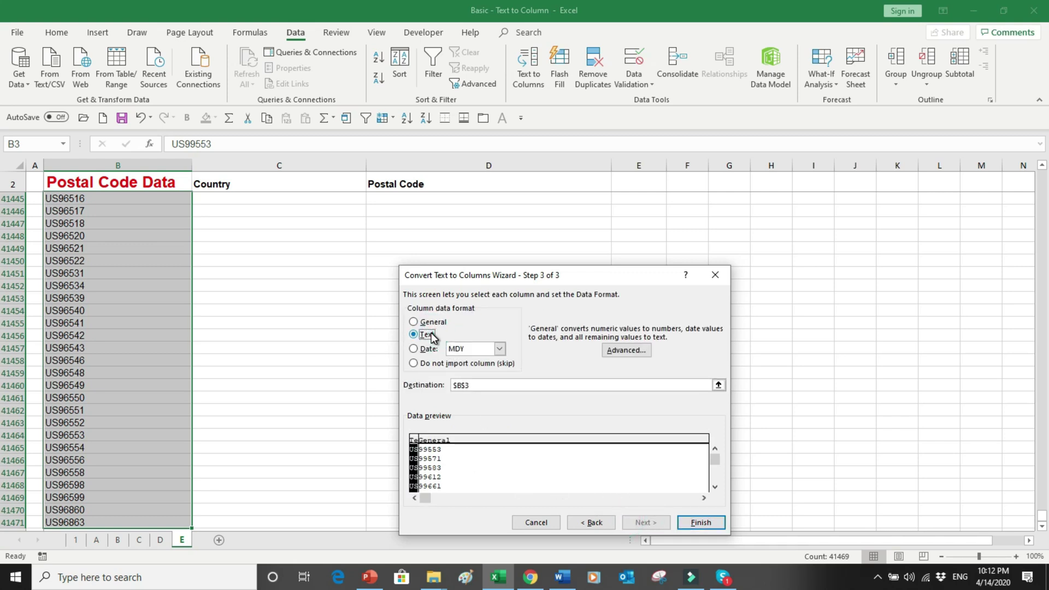
click(439, 443)
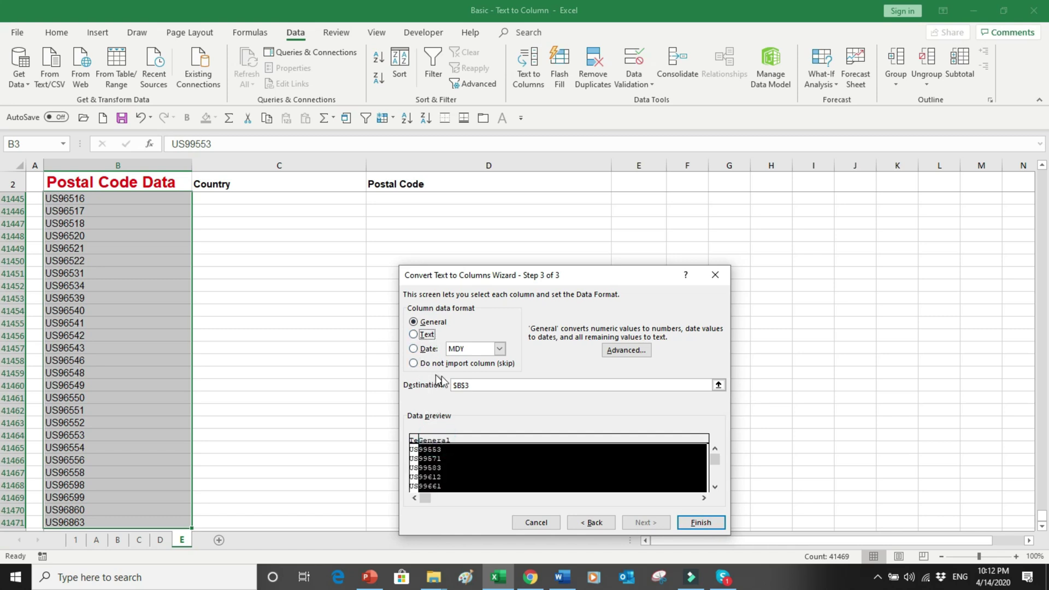
click(484, 385)
key(BackSpace)
key(BackSpace)
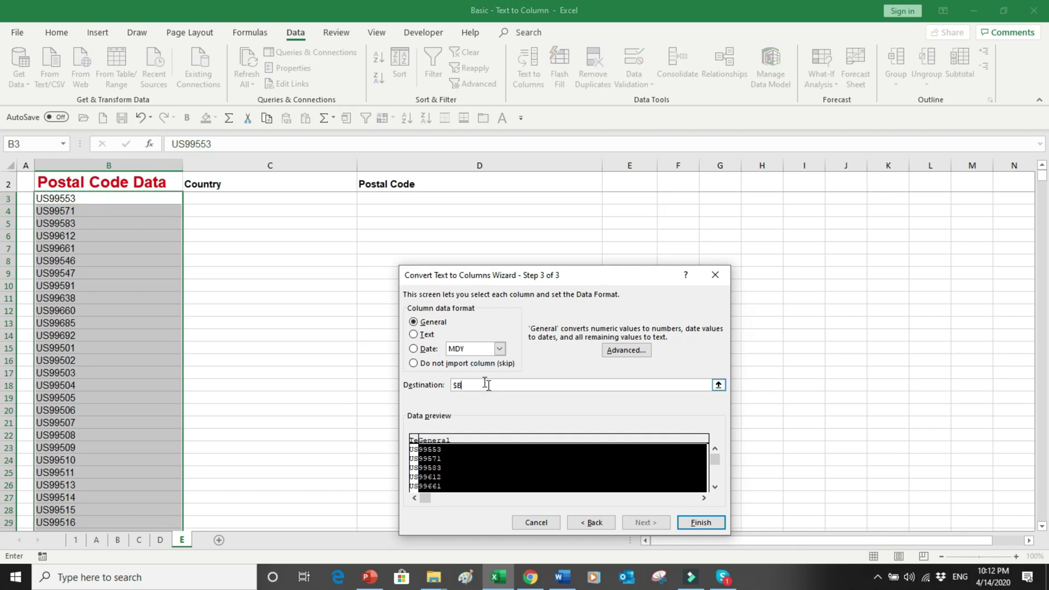
key(BackSpace)
key(BackSpace)
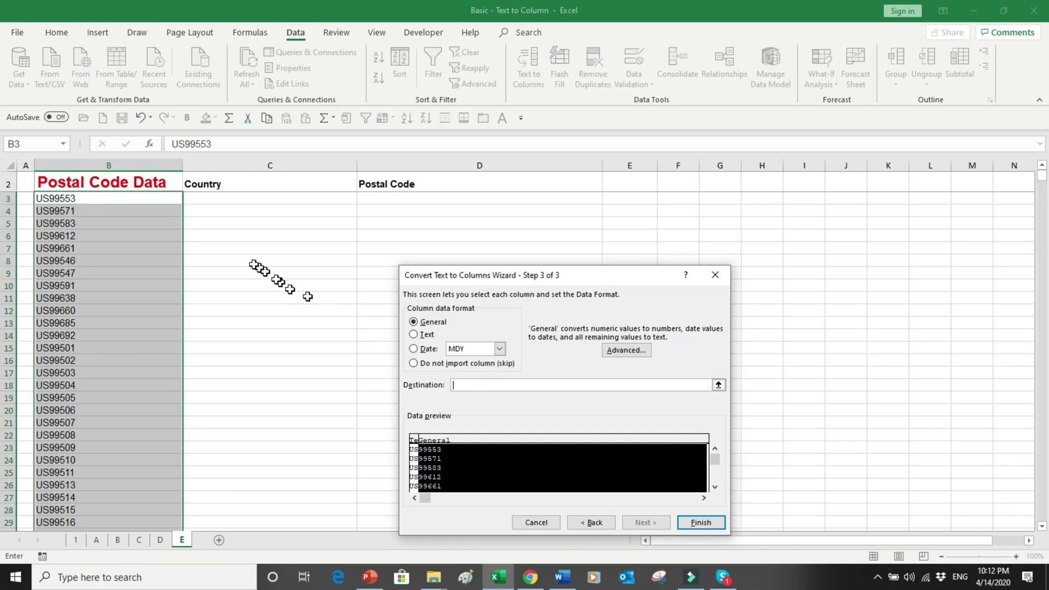
click(209, 201)
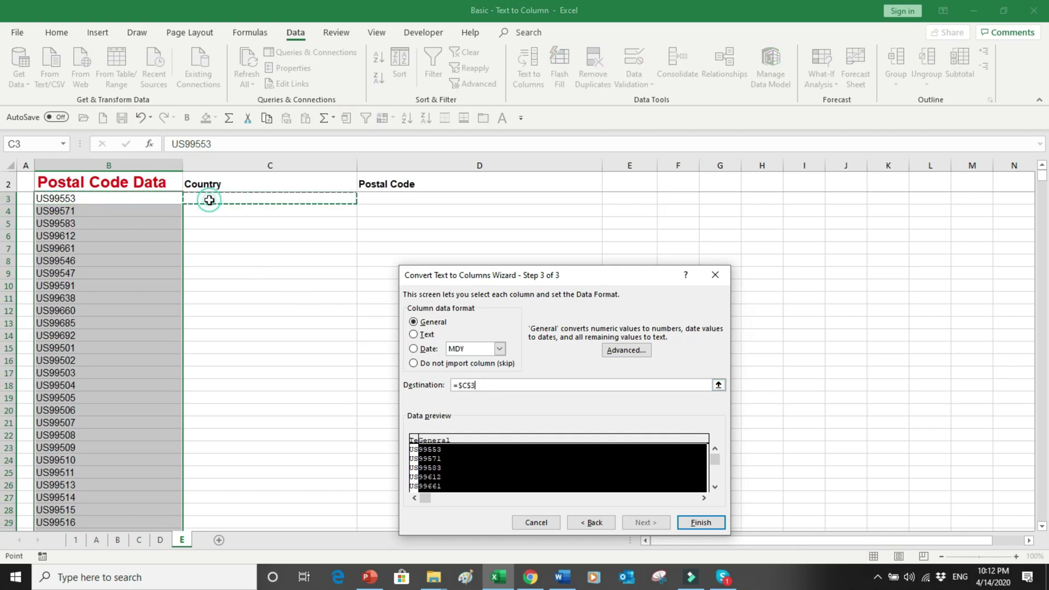
click(693, 521)
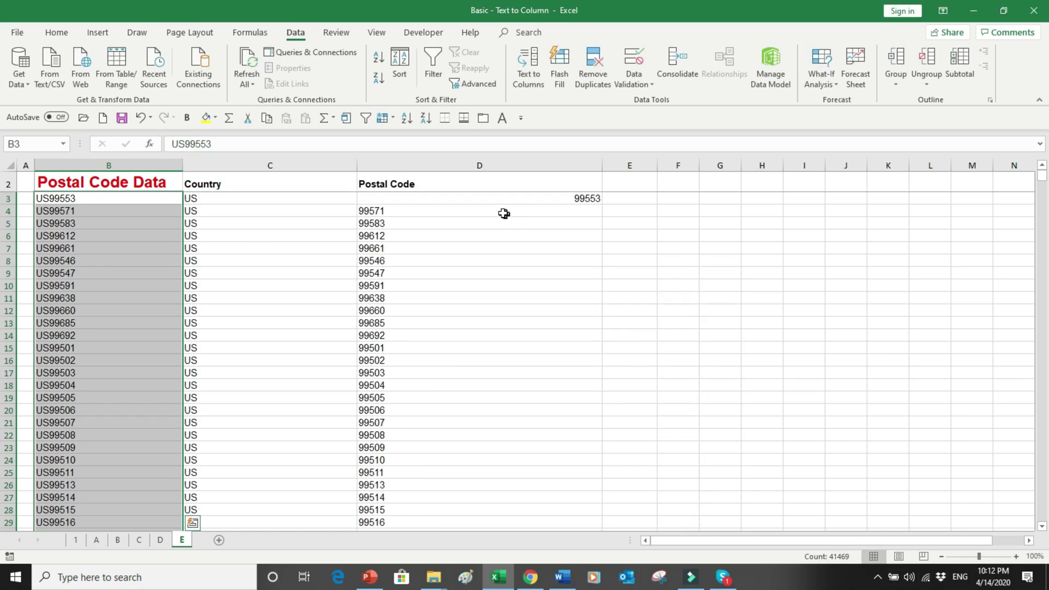
click(488, 199)
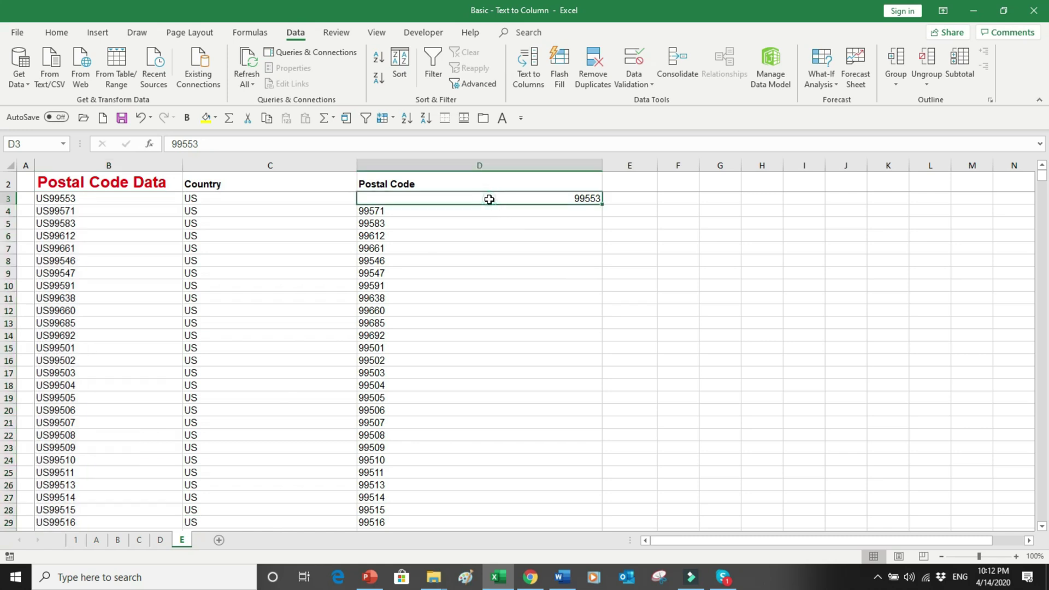
Left-align 99553 in D3, then check the Country and Postal Code columns.
click(54, 33)
click(260, 79)
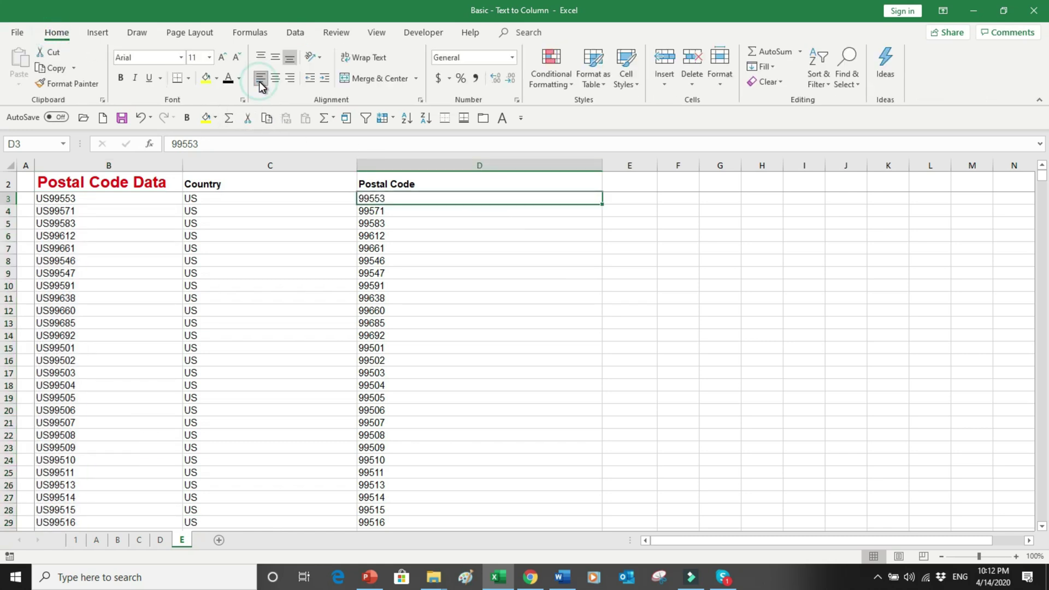
key(Home)
key(Right)
key(Right)
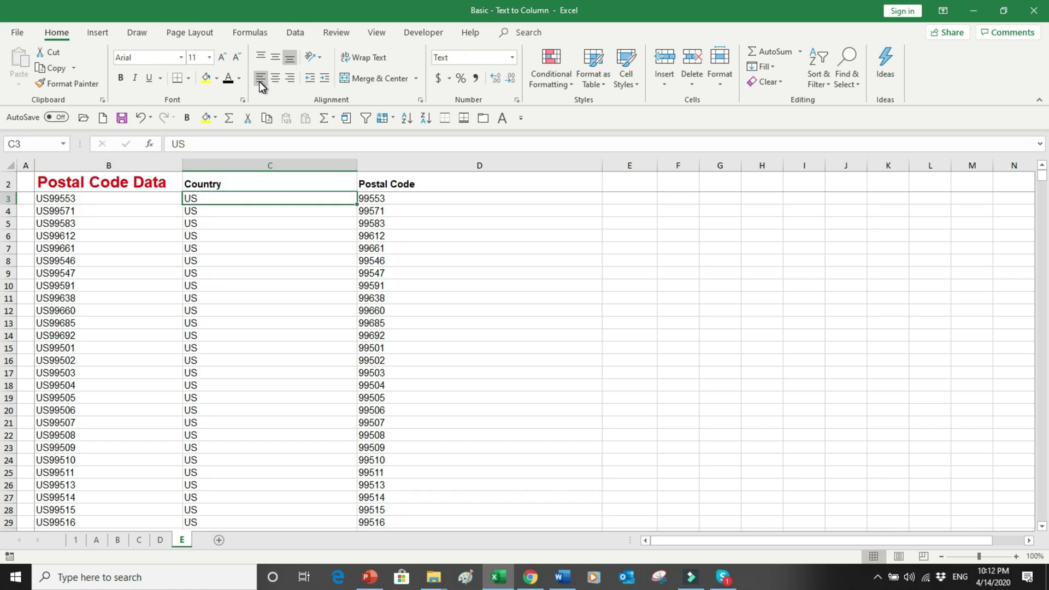
click(228, 164)
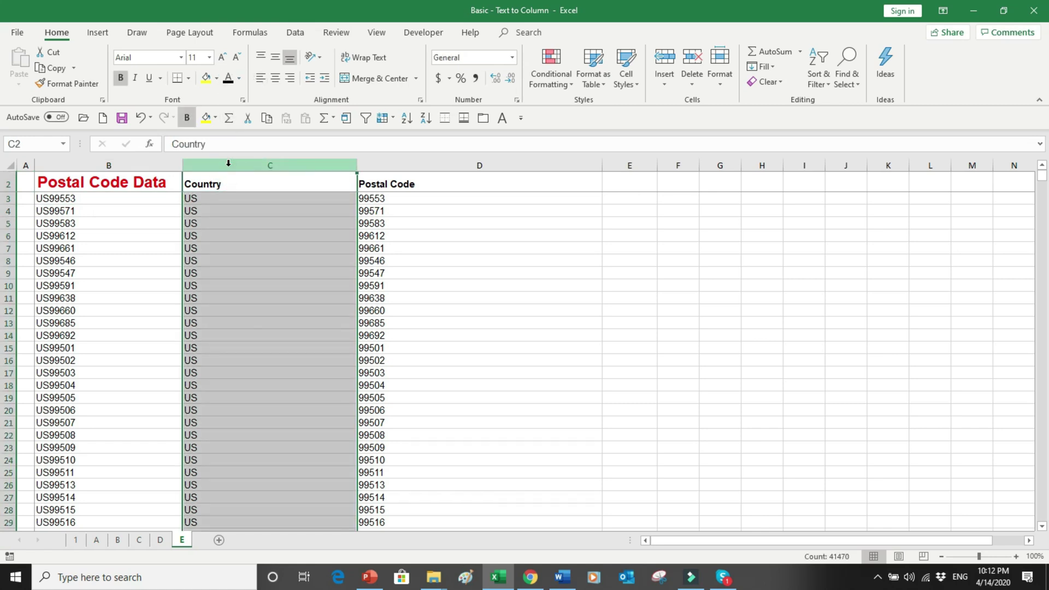
click(387, 164)
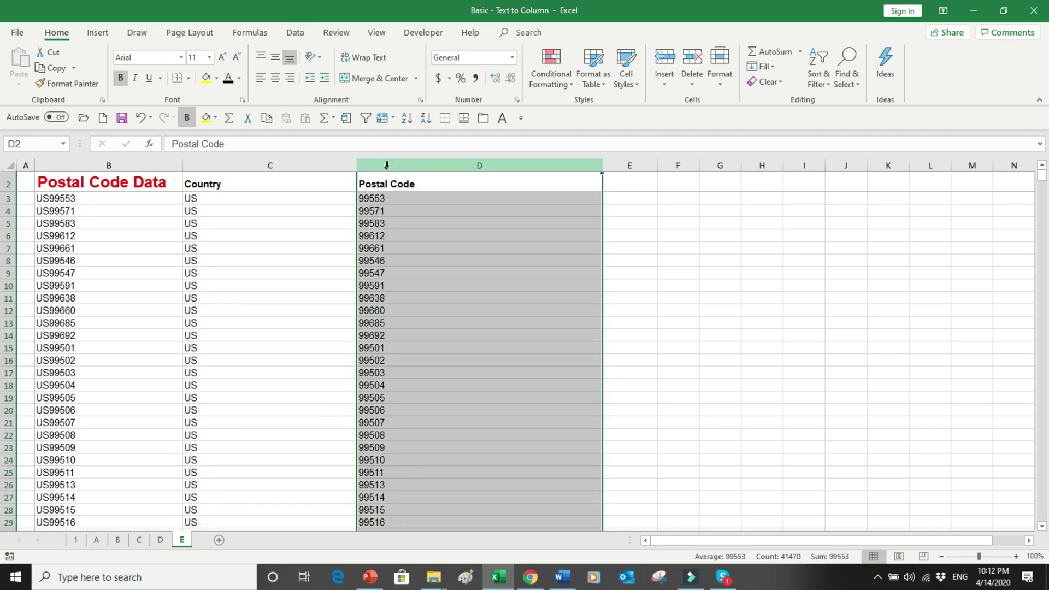